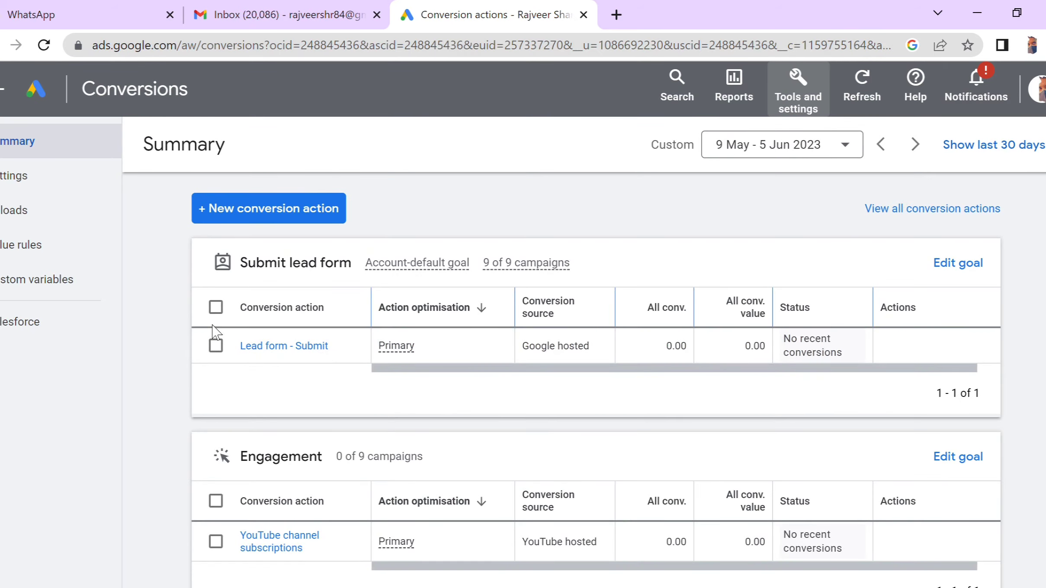
Step: Examine the conversion summary, including the Submit lead form and Engagement goals, their action optimisation and conversion status details
scroll(216, 333, down, 3)
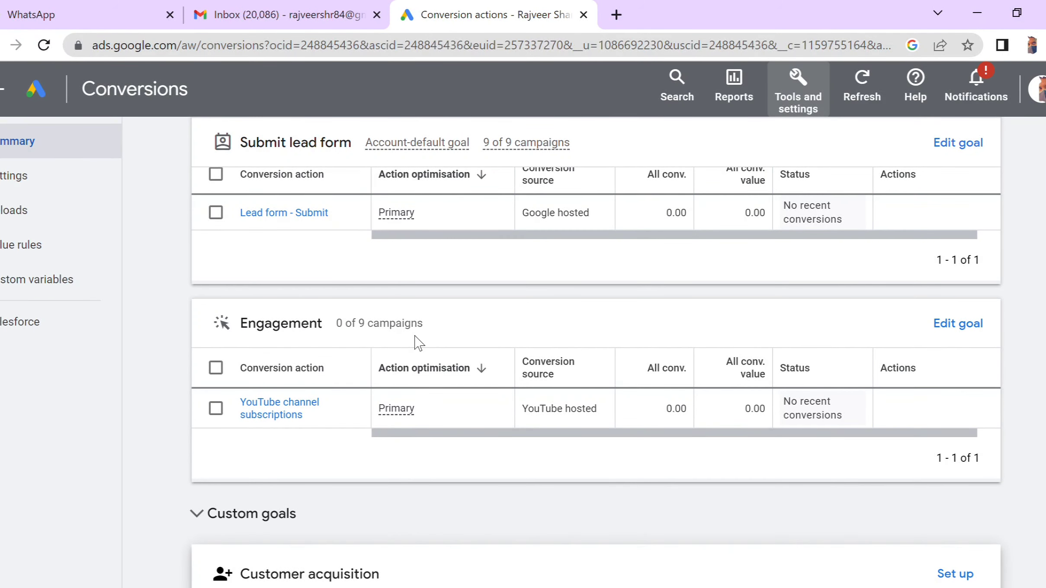
scroll(418, 343, up, 3)
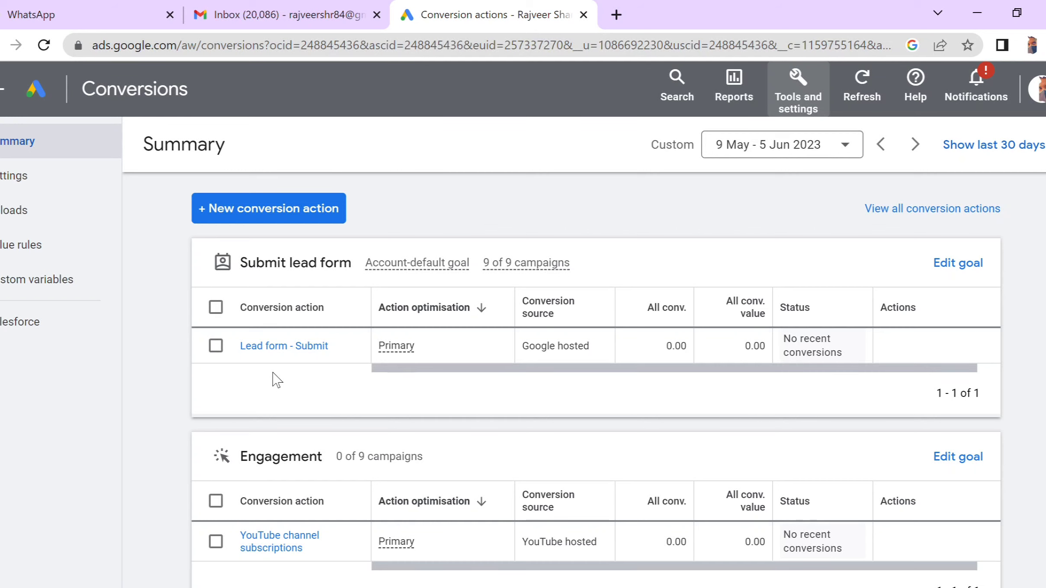
scroll(334, 402, down, 5)
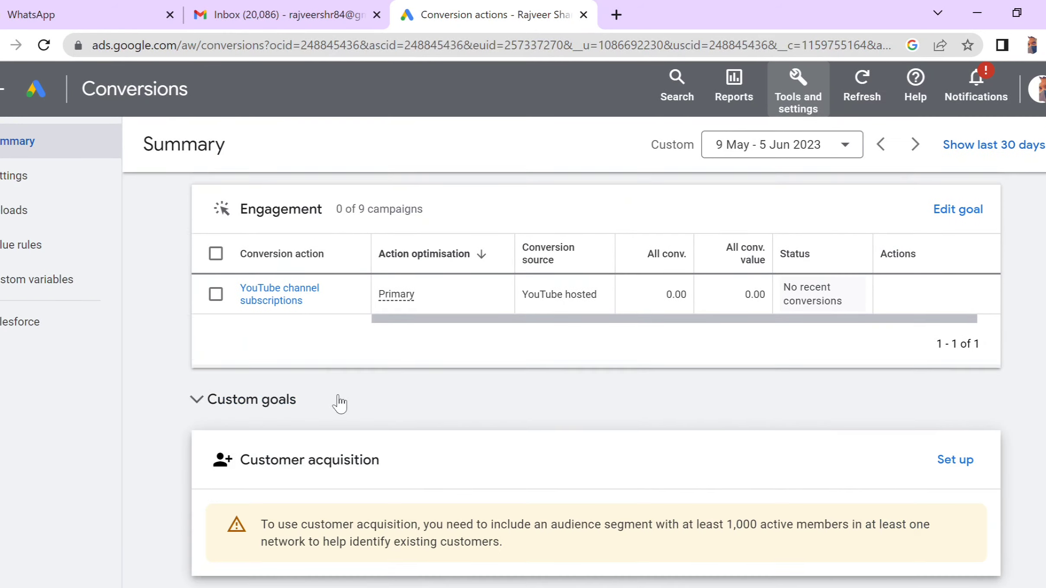
scroll(339, 403, down, 1)
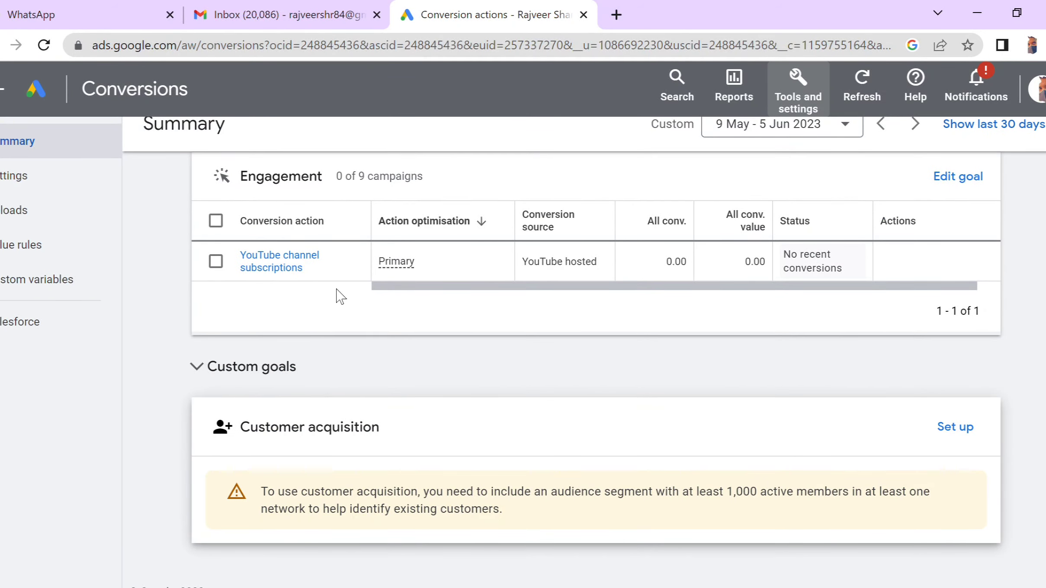
scroll(340, 296, up, 6)
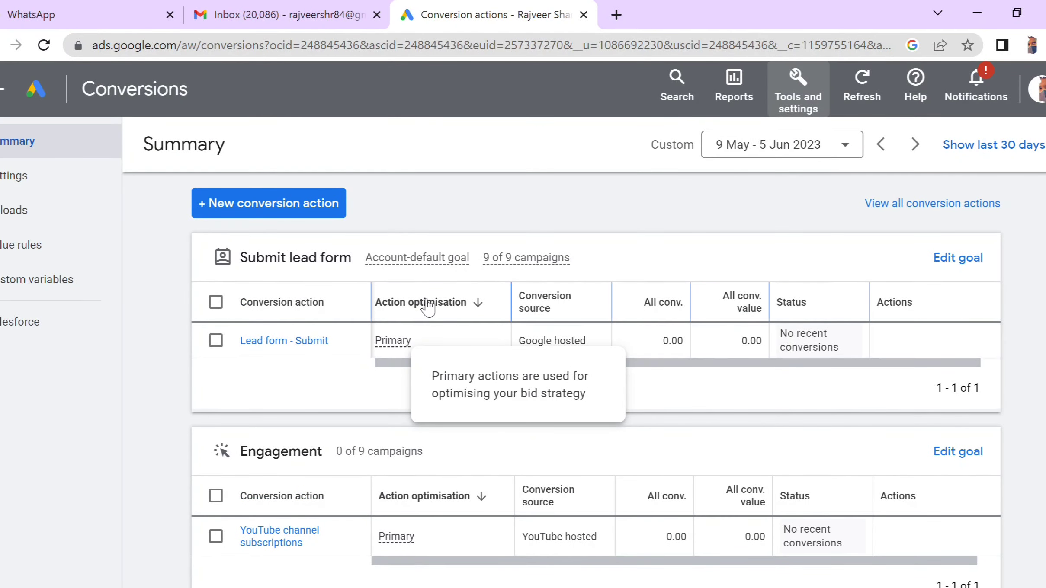
mouse_move(394, 344)
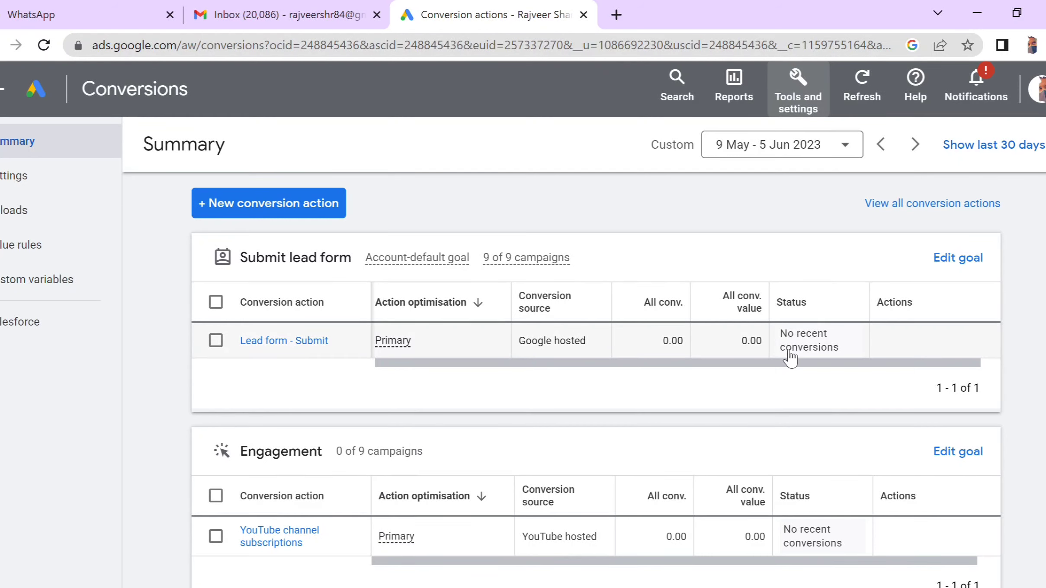
mouse_move(828, 340)
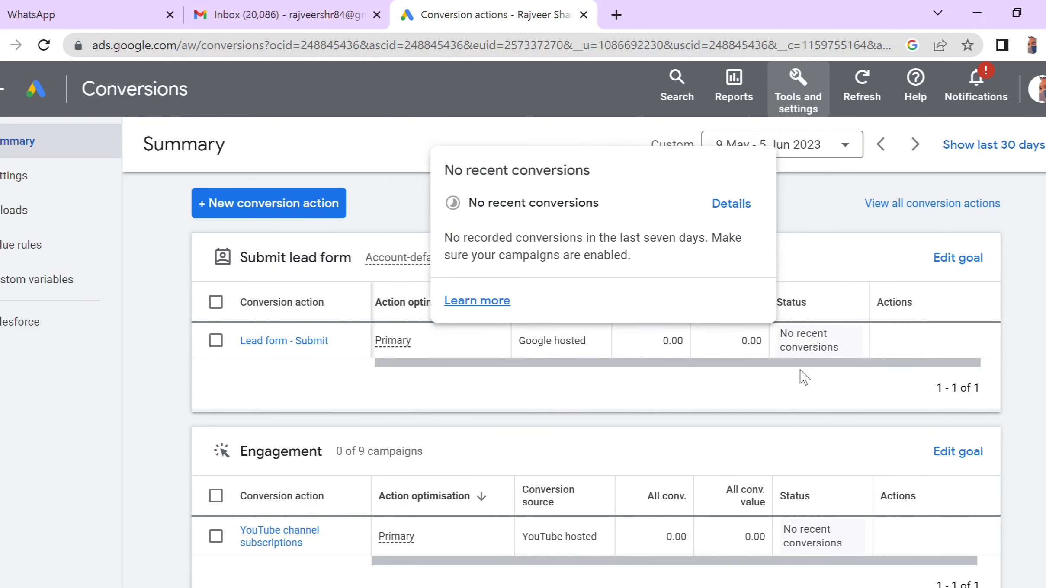
drag(797, 366, 929, 364)
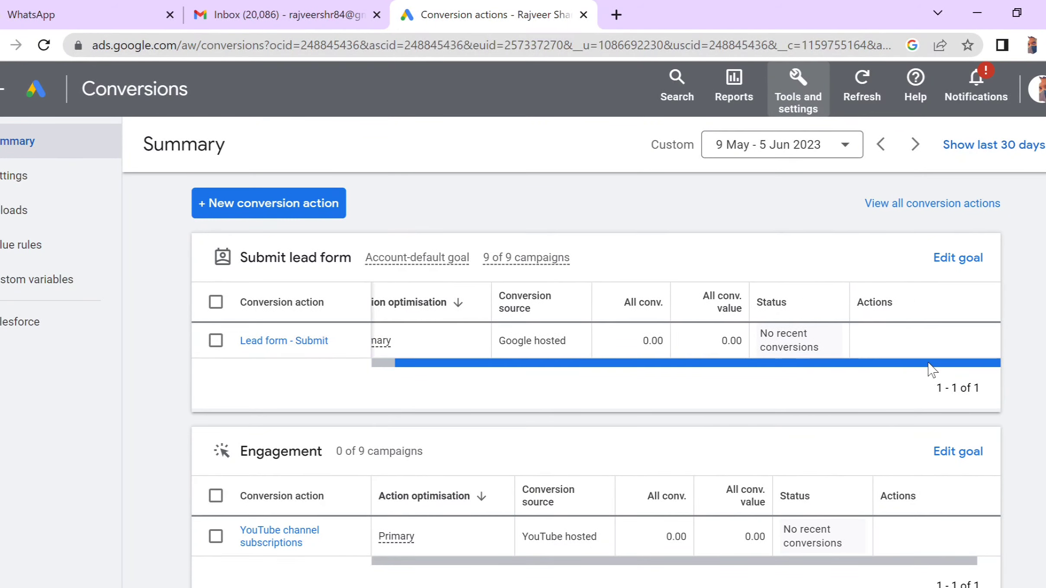
mouse_move(798, 344)
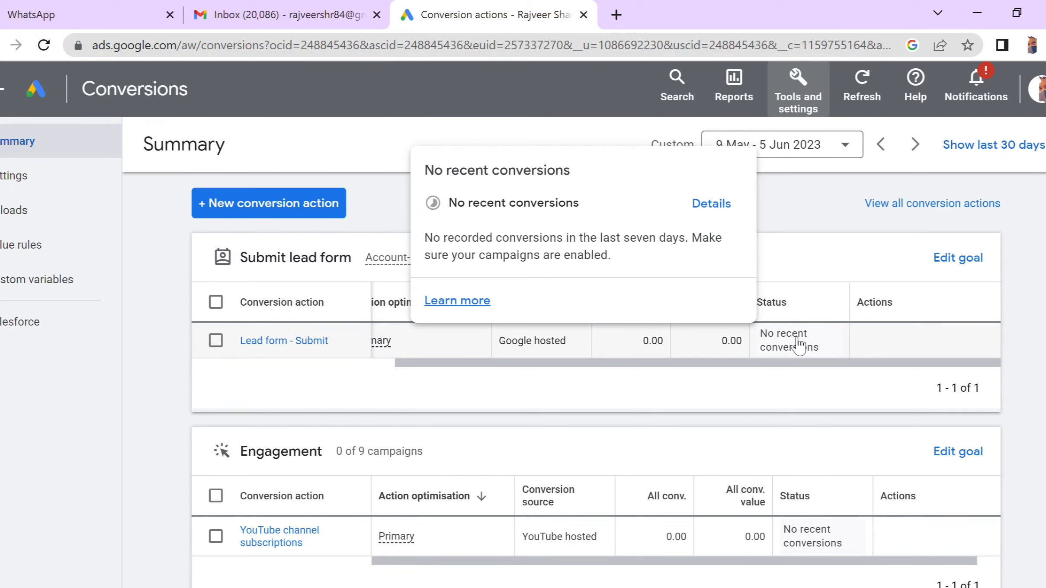
mouse_move(771, 308)
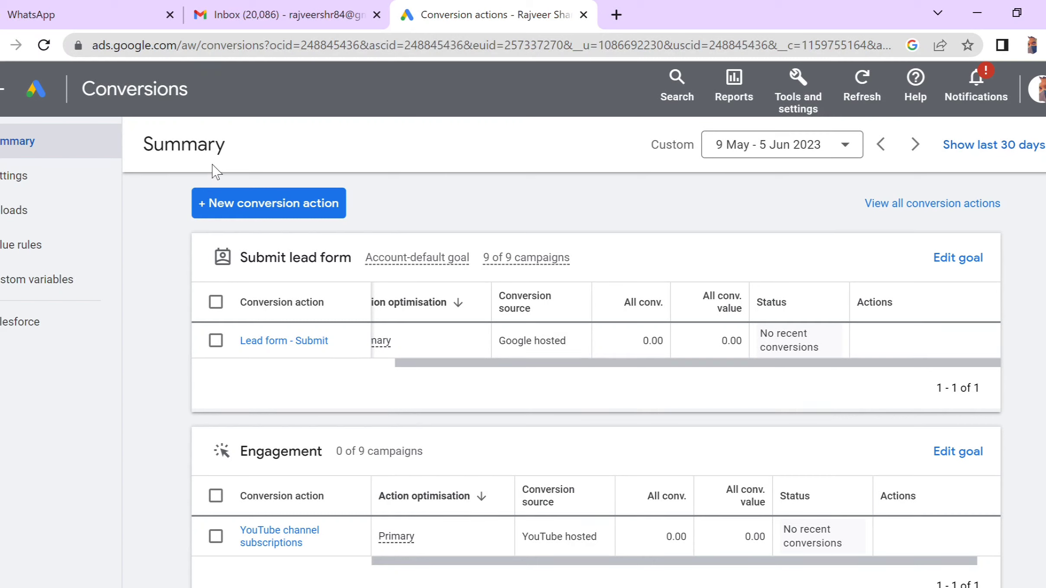
Step: Review the conversion settings and the source options for uploading conversions, then cancel the upload form
click(6, 183)
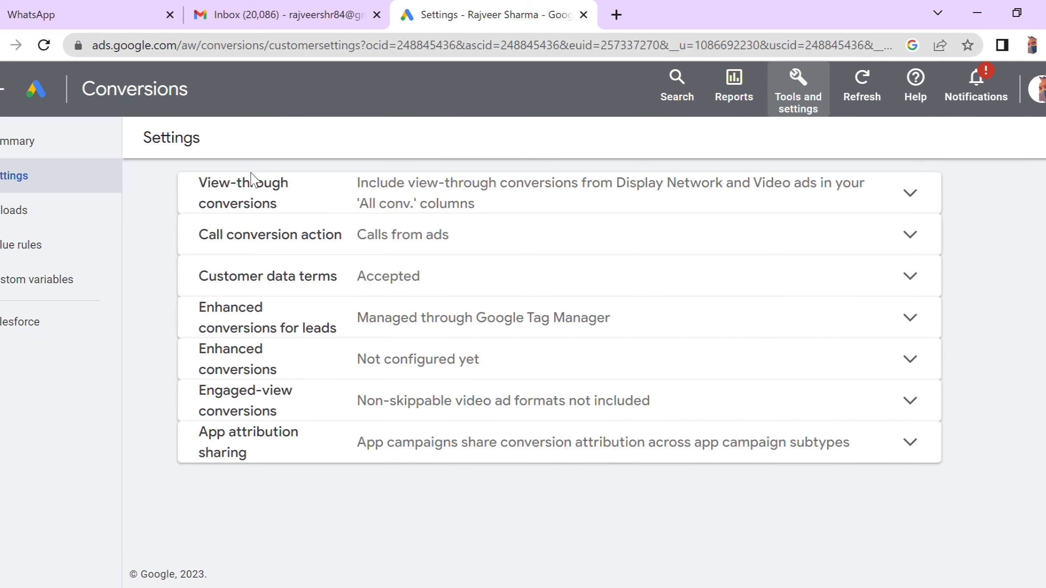
click(16, 218)
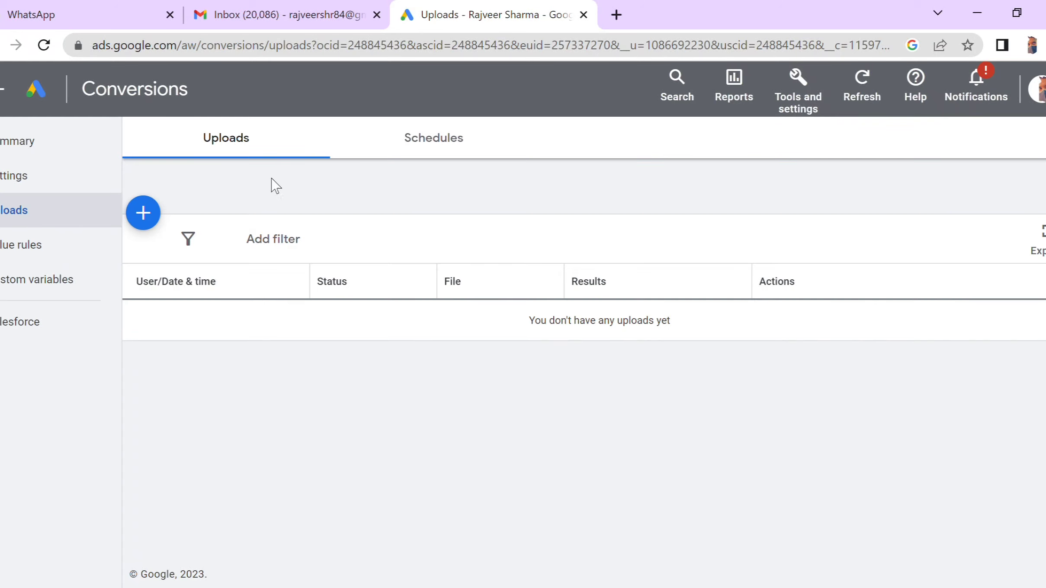
click(144, 213)
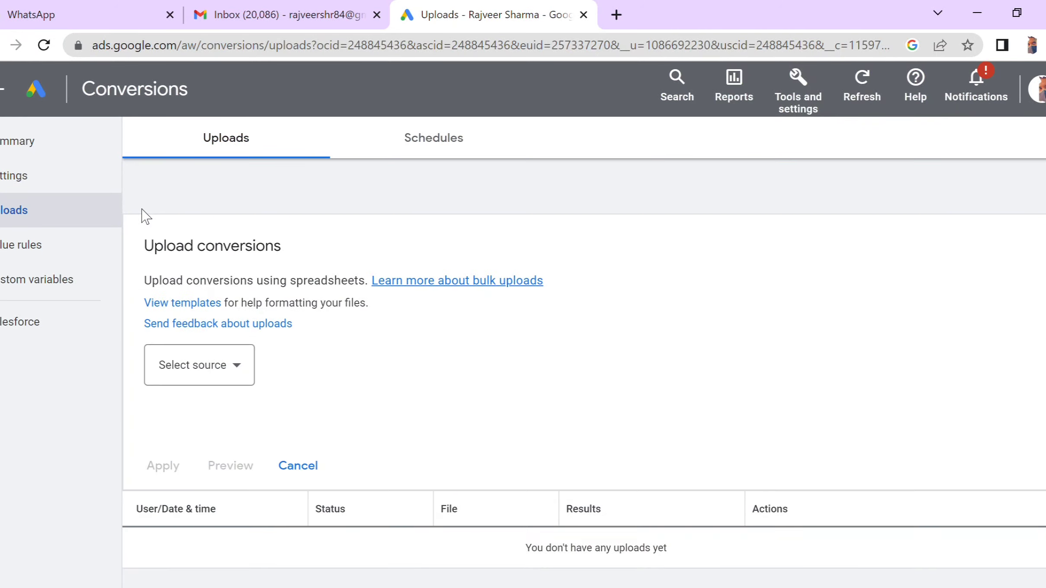
click(204, 359)
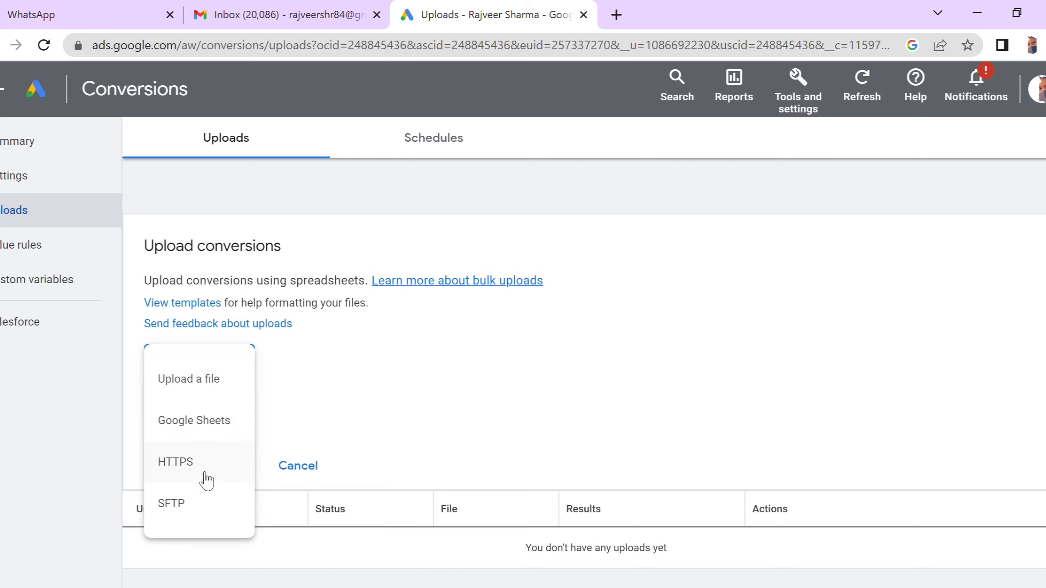
click(36, 427)
click(298, 465)
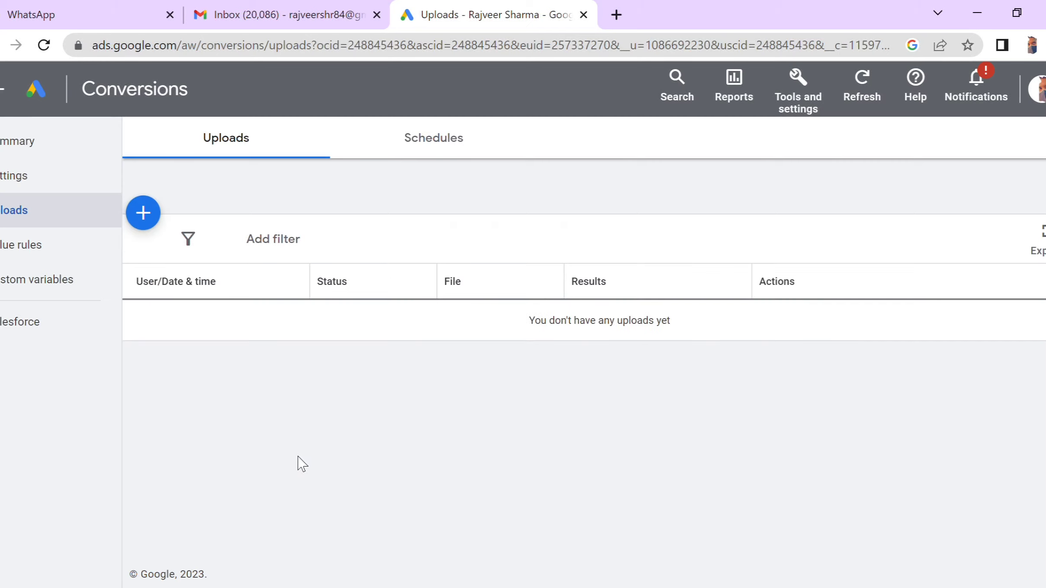
Step: Start a new website conversion action from the conversion summary and scan the domain gorajveer.co.in
click(51, 142)
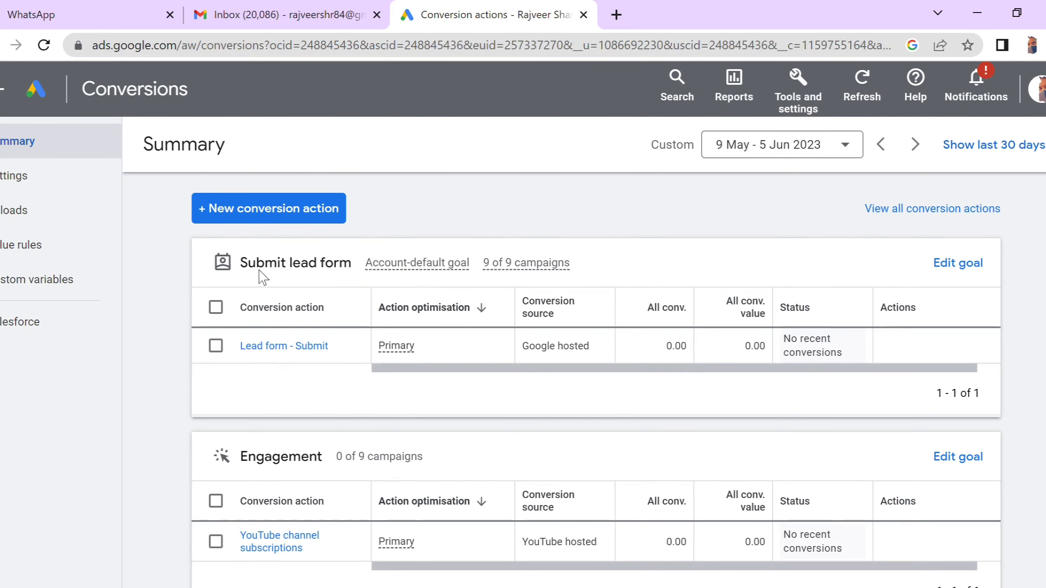
click(265, 210)
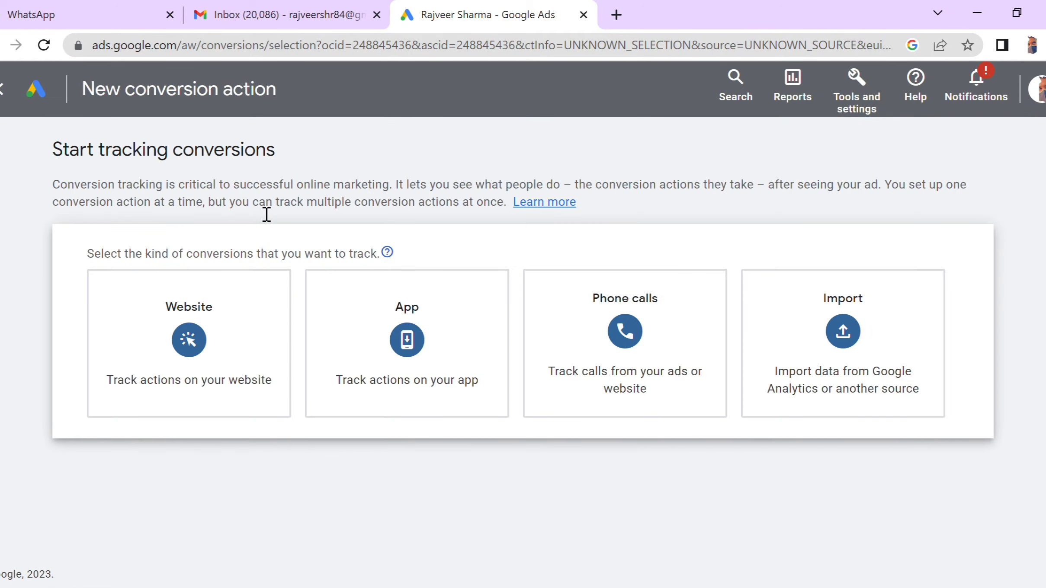
mouse_move(246, 308)
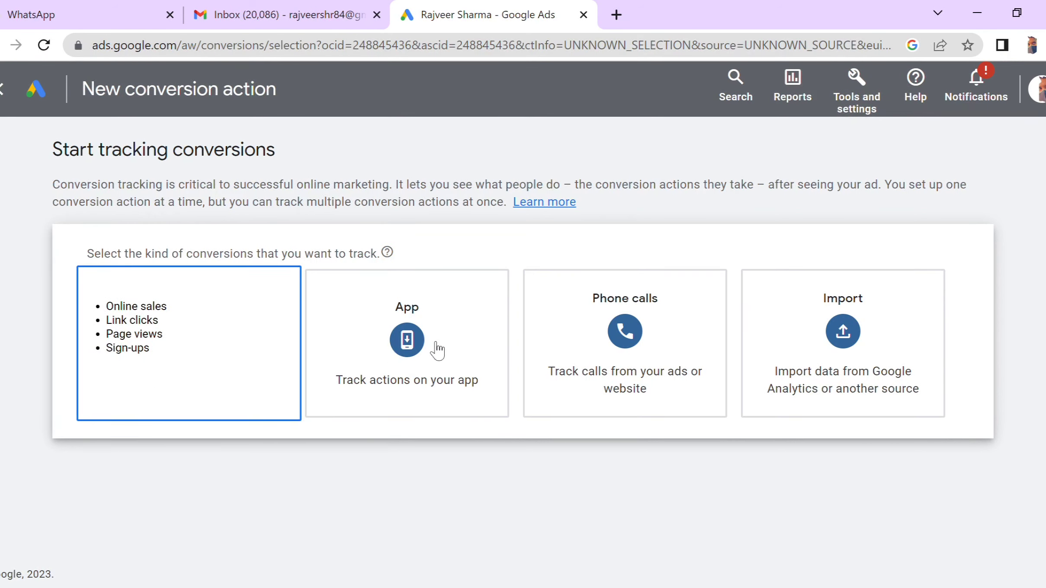
mouse_move(850, 346)
click(191, 335)
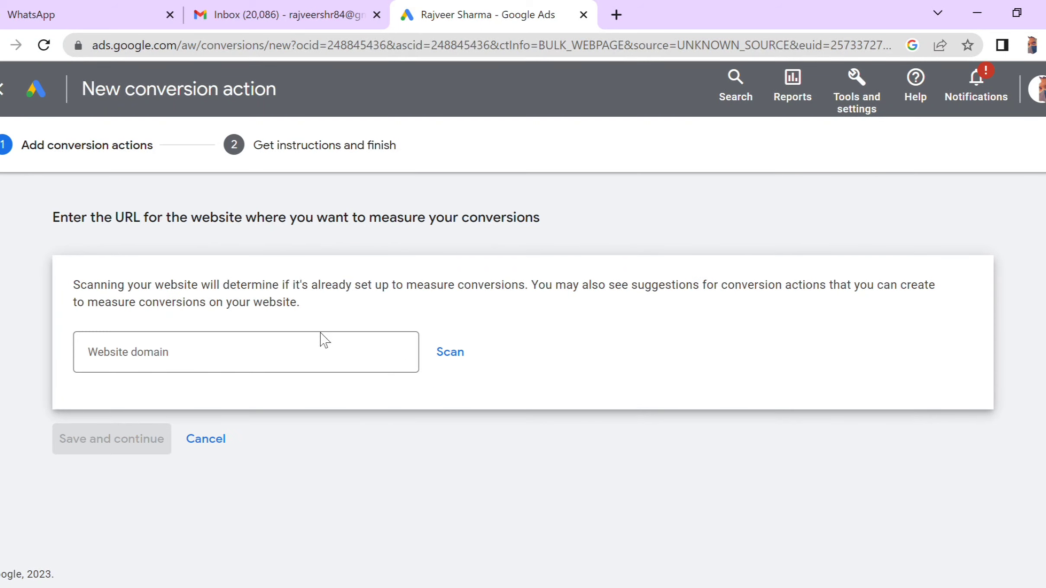
click(194, 364)
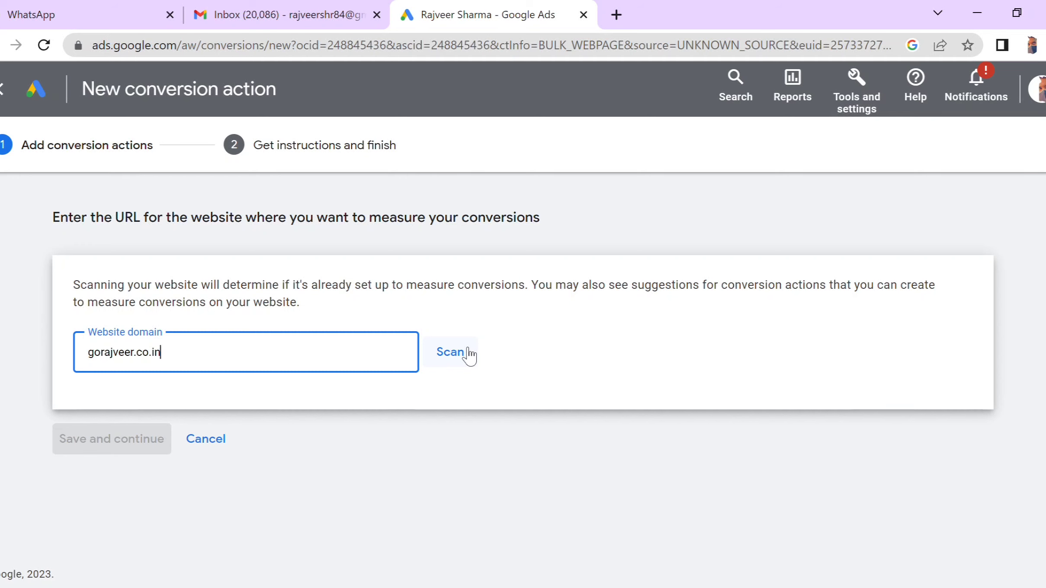
click(450, 352)
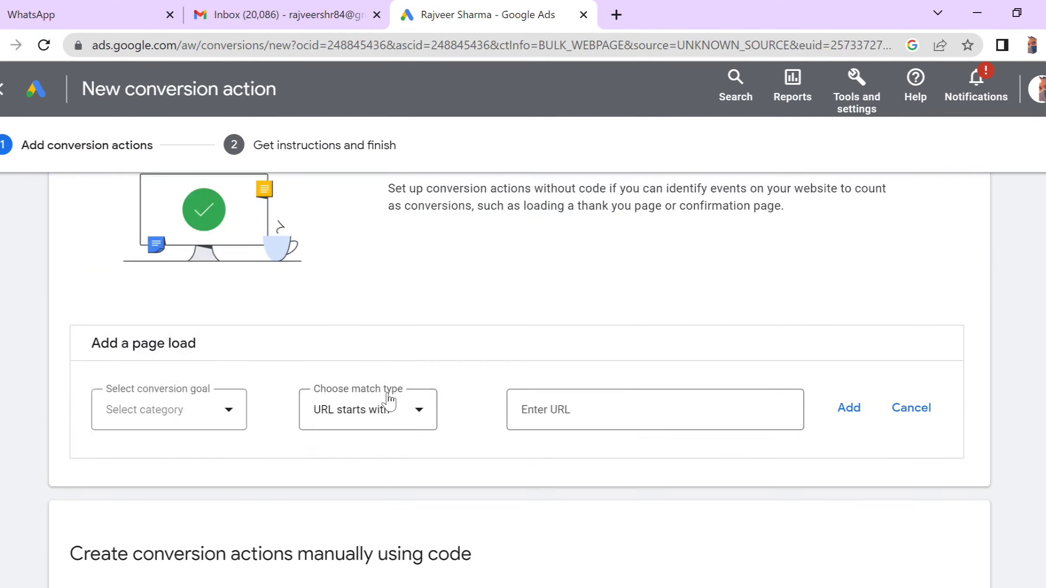
Step: Set the page load event's conversion goal to Purchase and its match type to "URL is"
scroll(389, 400, up, 6)
scroll(385, 397, down, 1)
scroll(385, 397, up, 2)
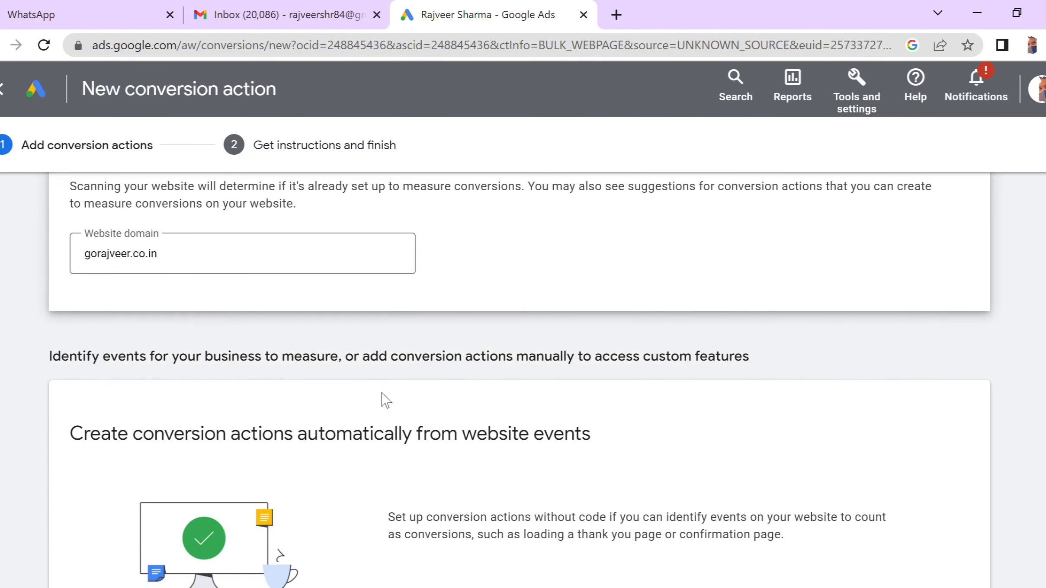
scroll(386, 400, down, 3)
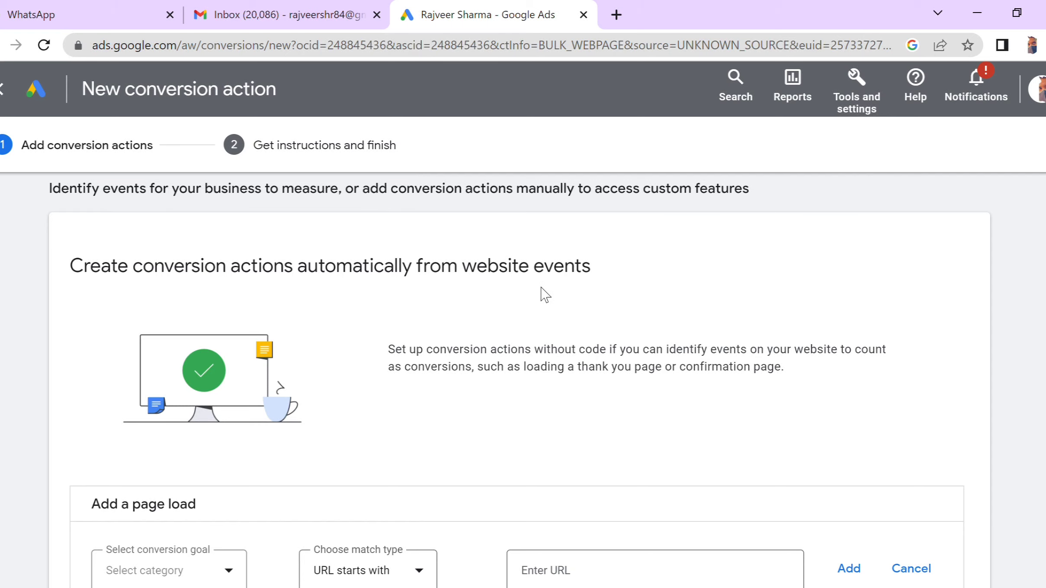
scroll(275, 322, down, 8)
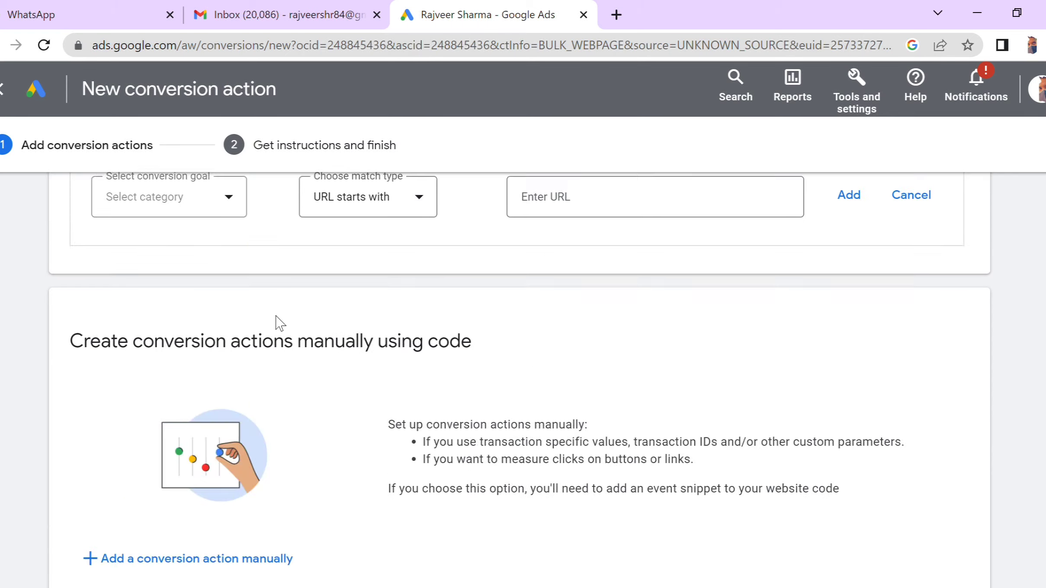
scroll(110, 357, up, 3)
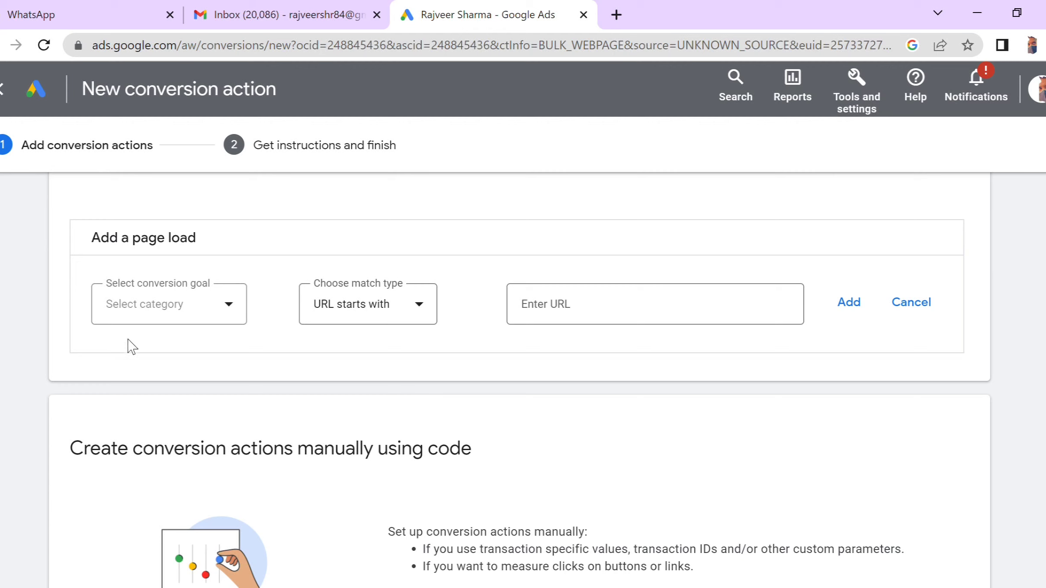
click(218, 303)
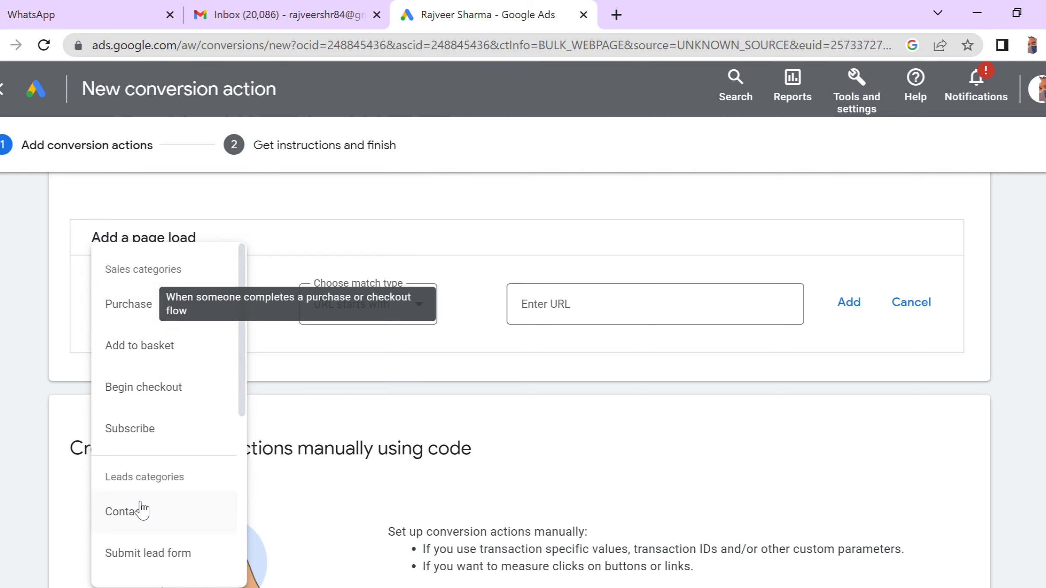
click(143, 433)
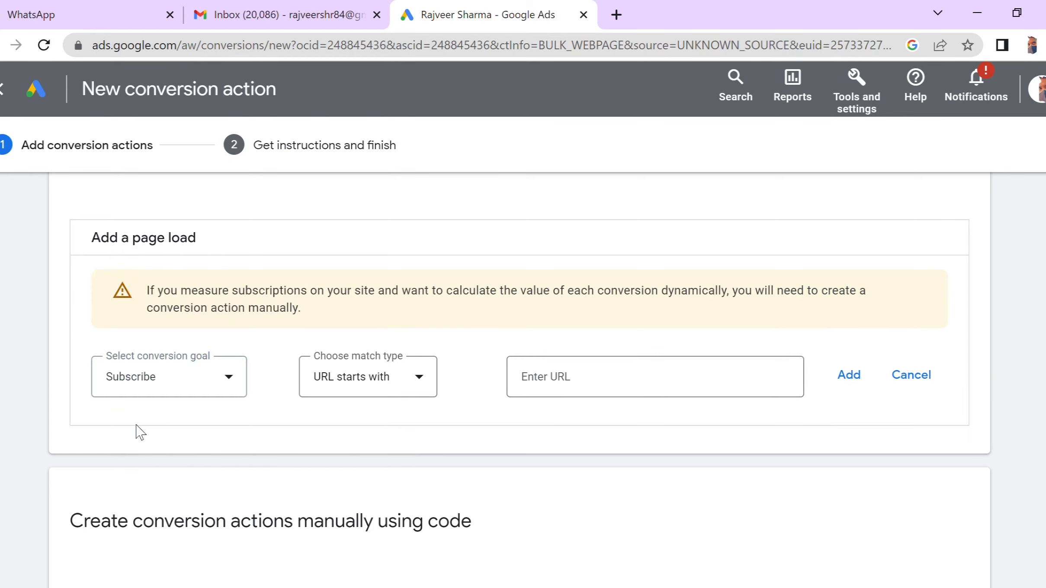
click(174, 371)
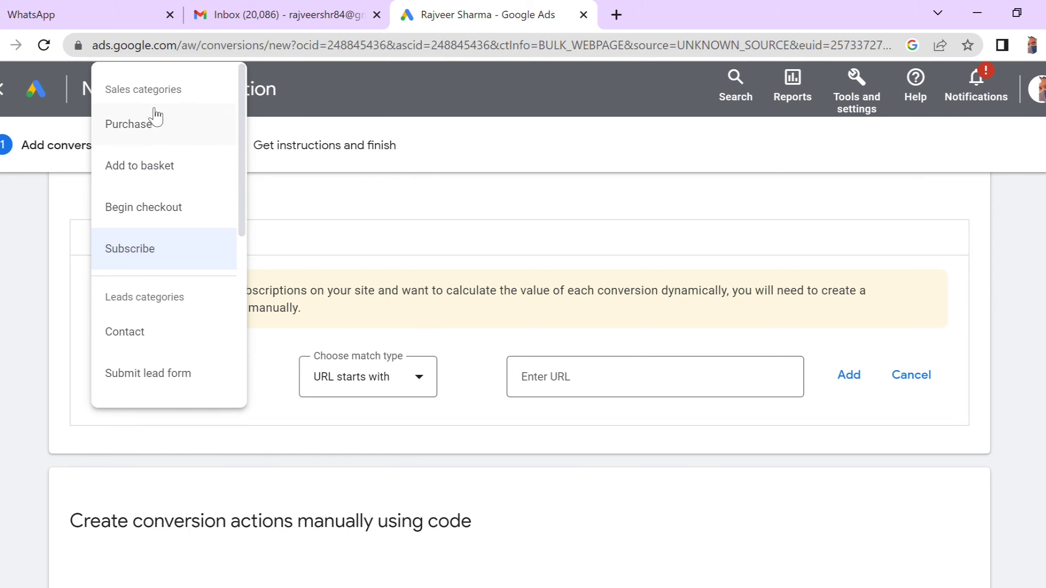
click(147, 136)
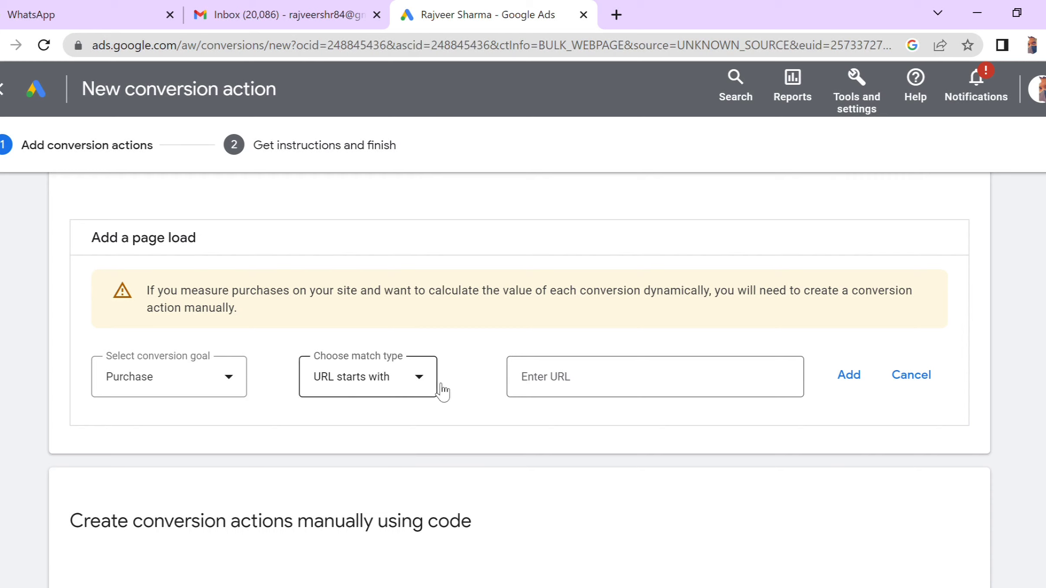
click(413, 369)
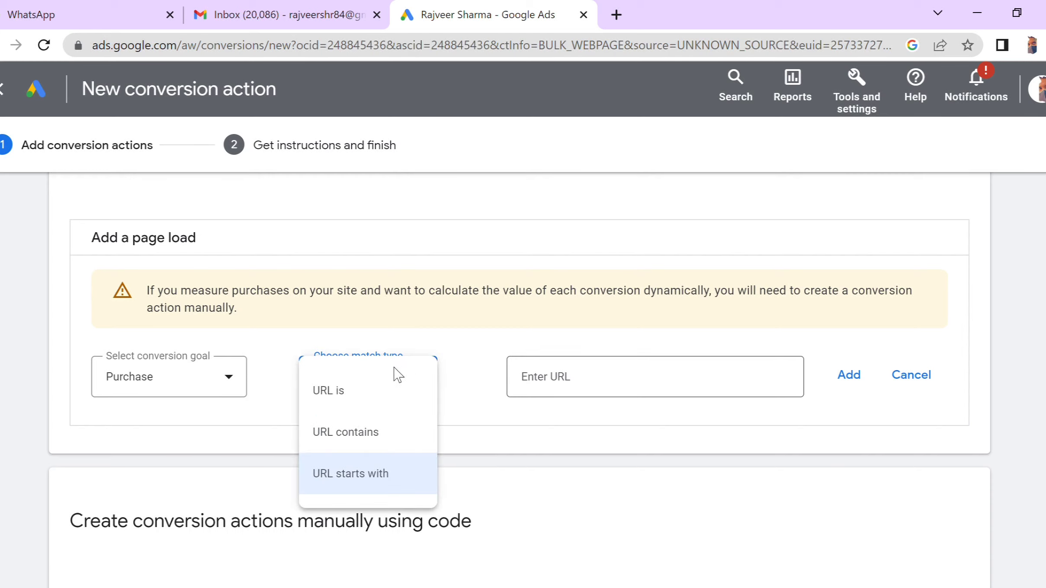
click(350, 403)
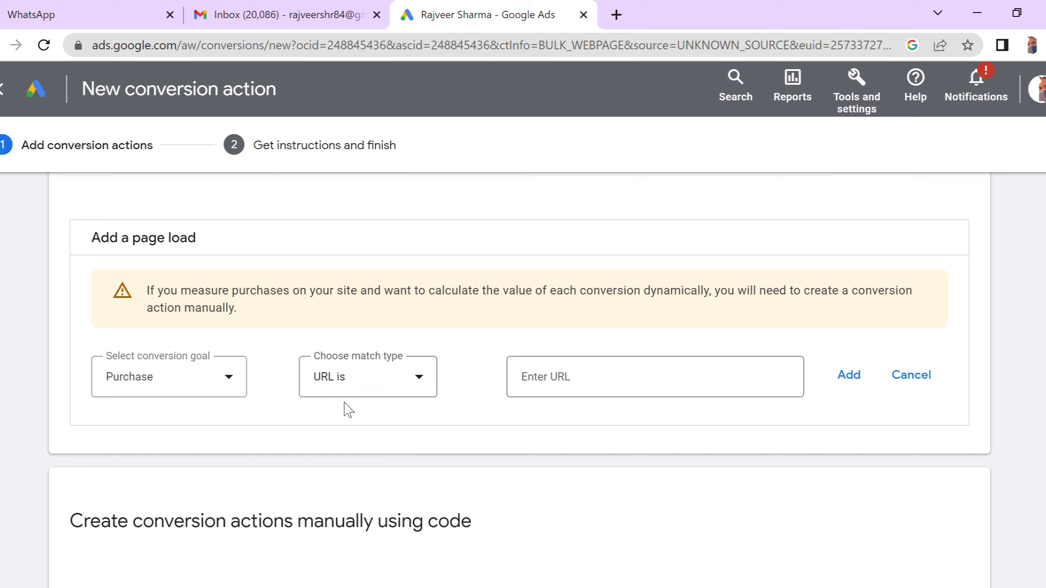
click(582, 370)
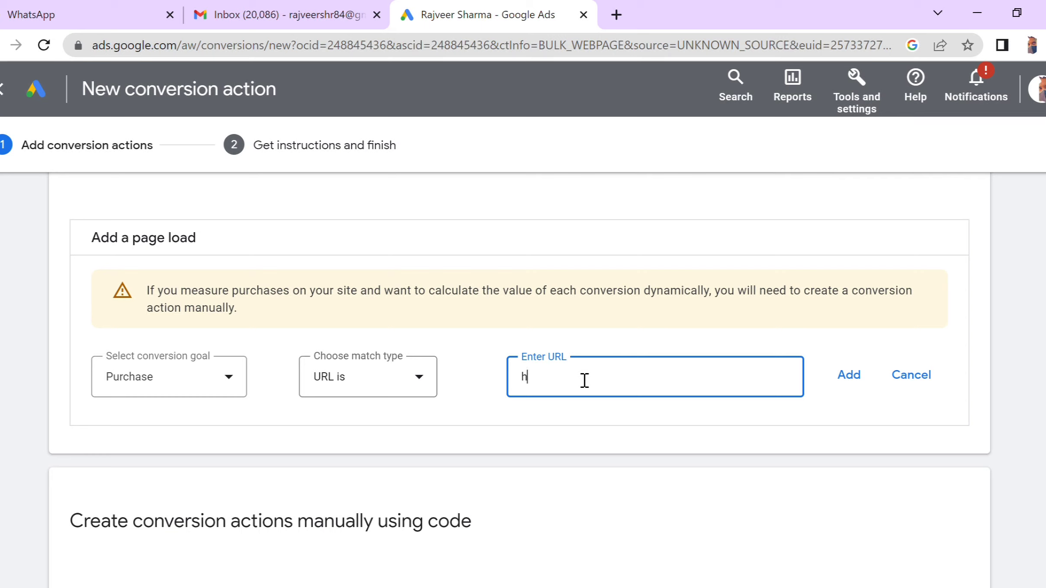
text(httpsa)
key(BackSpace)
key(BackSpace)
text(://.g)
click(596, 382)
text(veer.co.in)
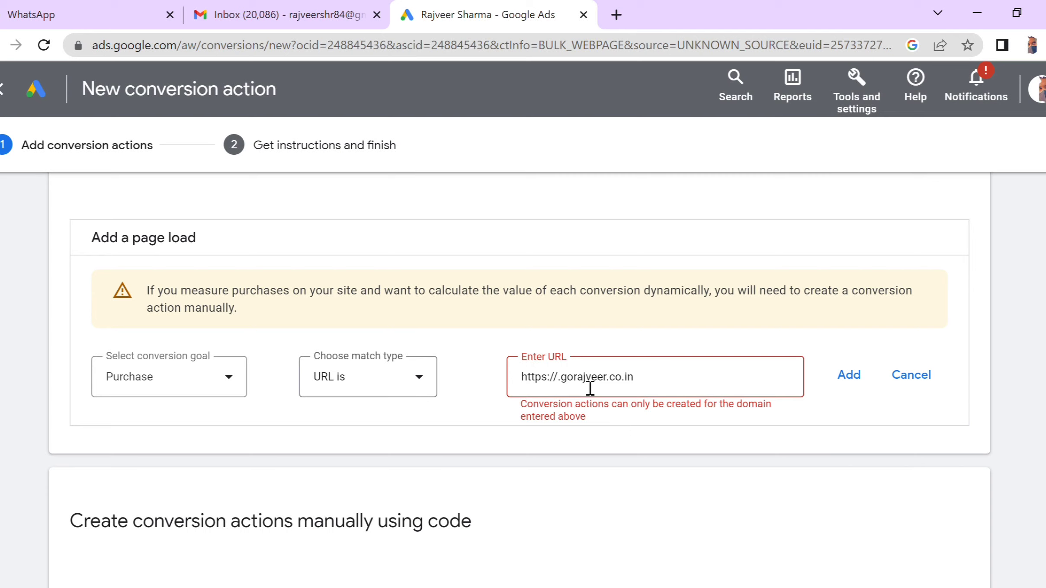
click(575, 390)
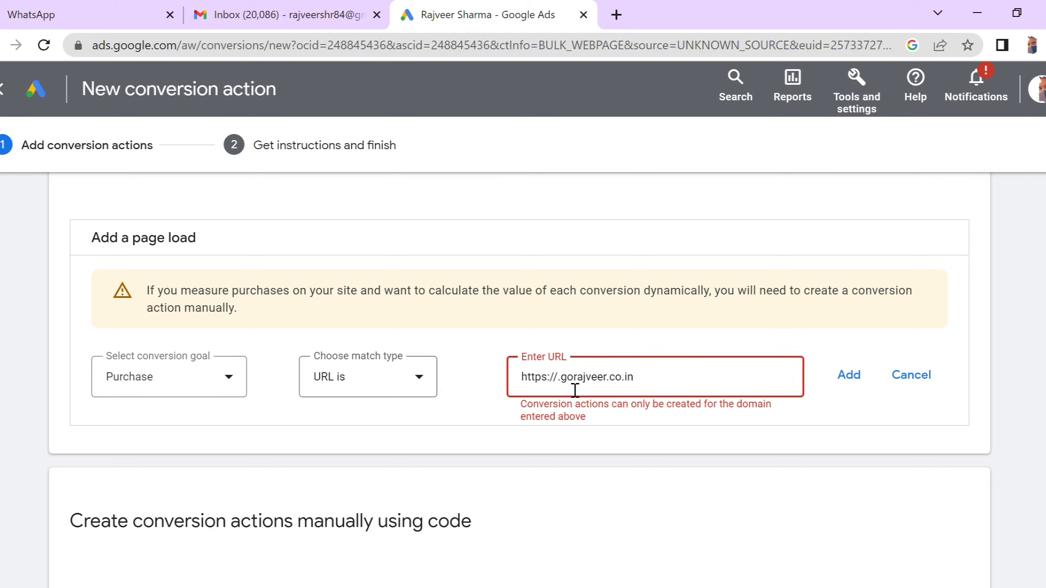
key(BackSpace)
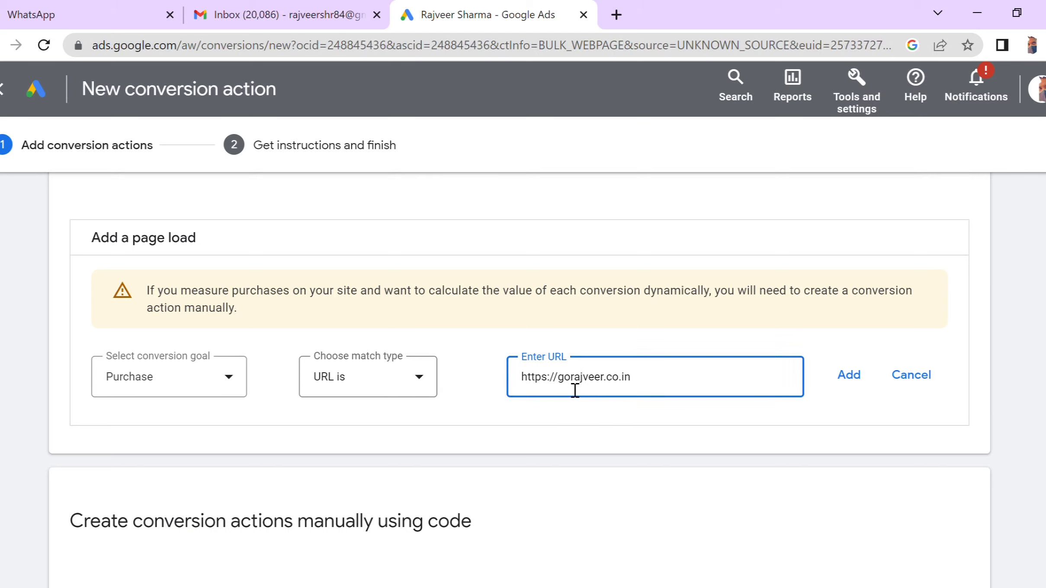
Step: Add the configured purchase page load event to the website's automatically created conversion actions
click(849, 375)
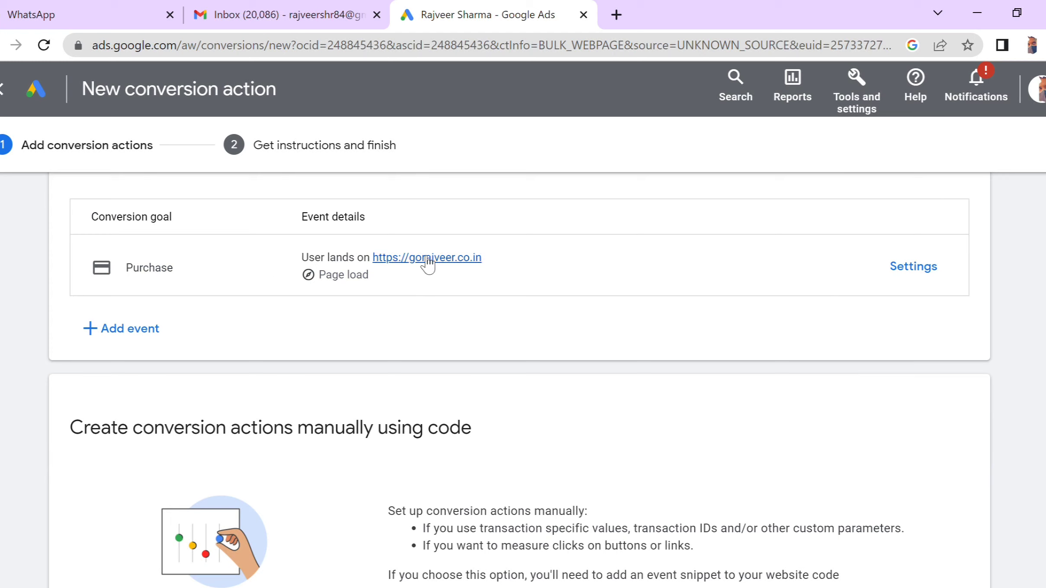
scroll(327, 299, down, 3)
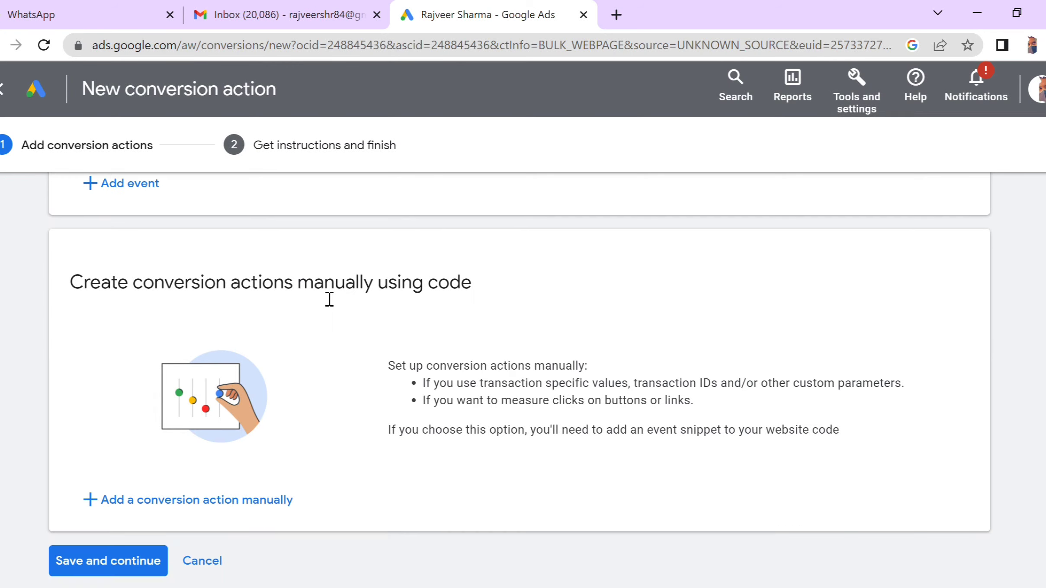
scroll(327, 299, up, 10)
scroll(323, 297, down, 5)
scroll(324, 298, down, 4)
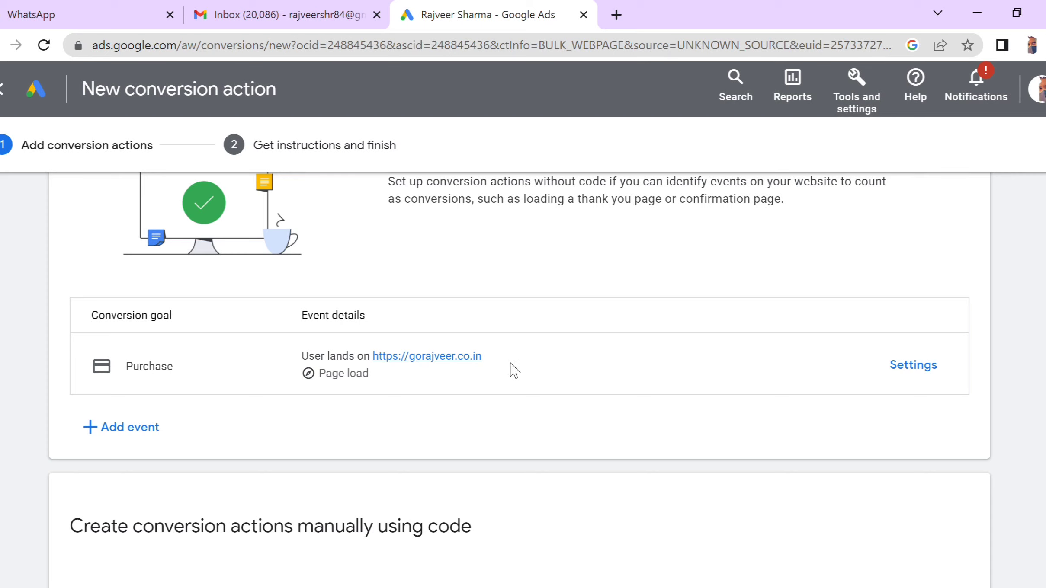
click(111, 428)
scroll(206, 428, down, 8)
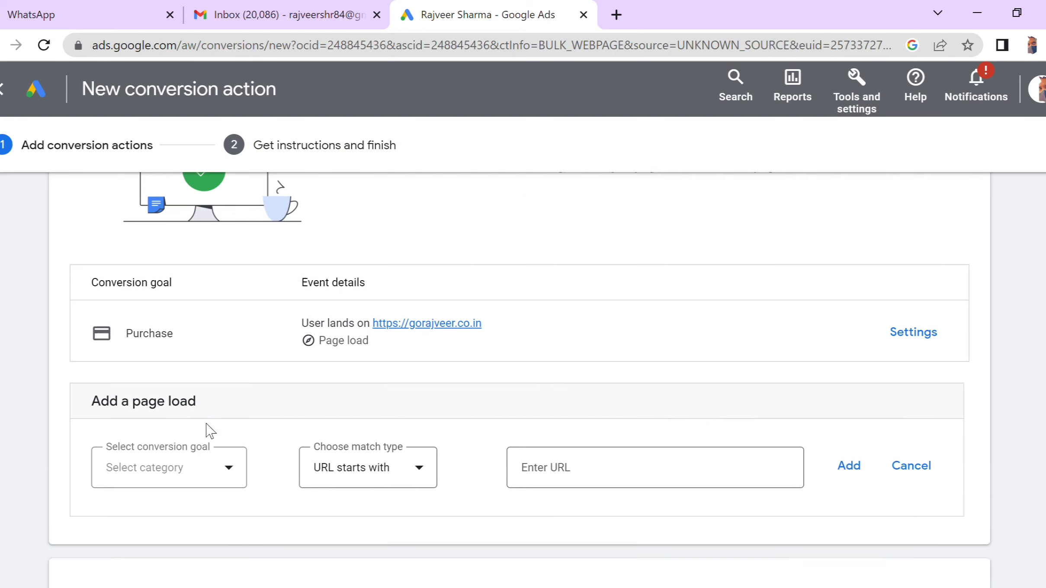
scroll(207, 428, up, 5)
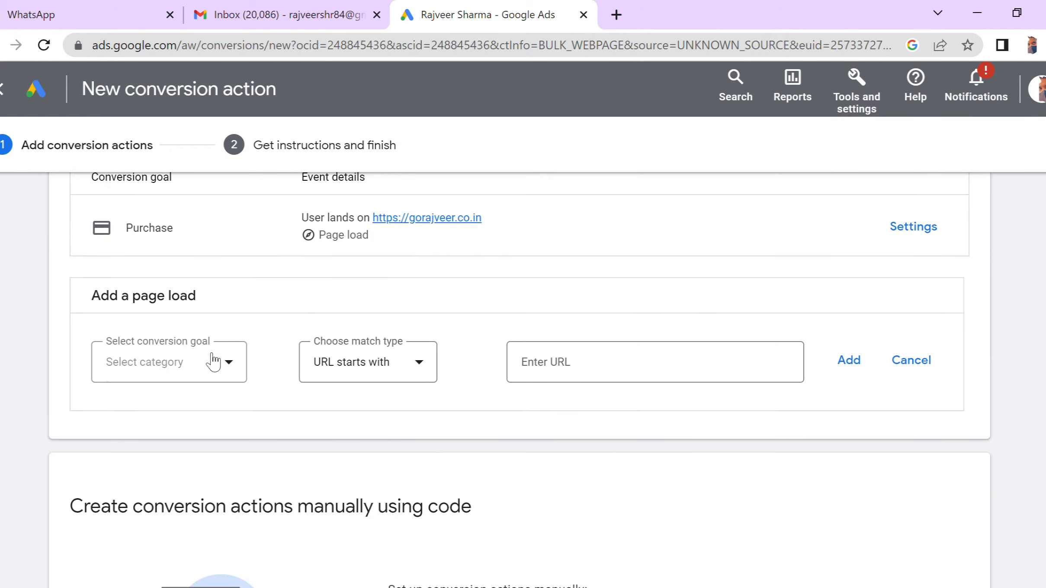
click(212, 362)
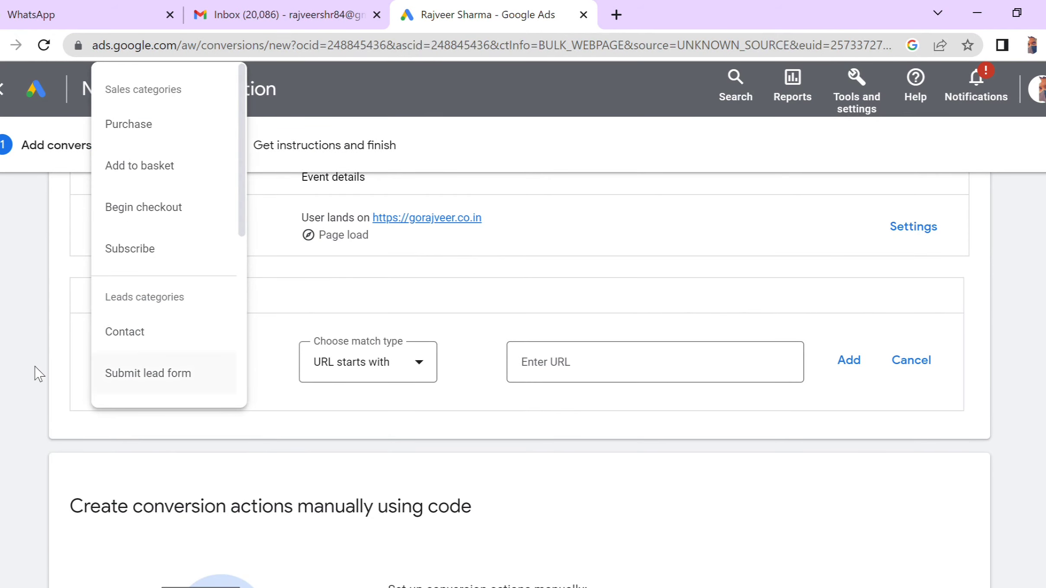
click(906, 367)
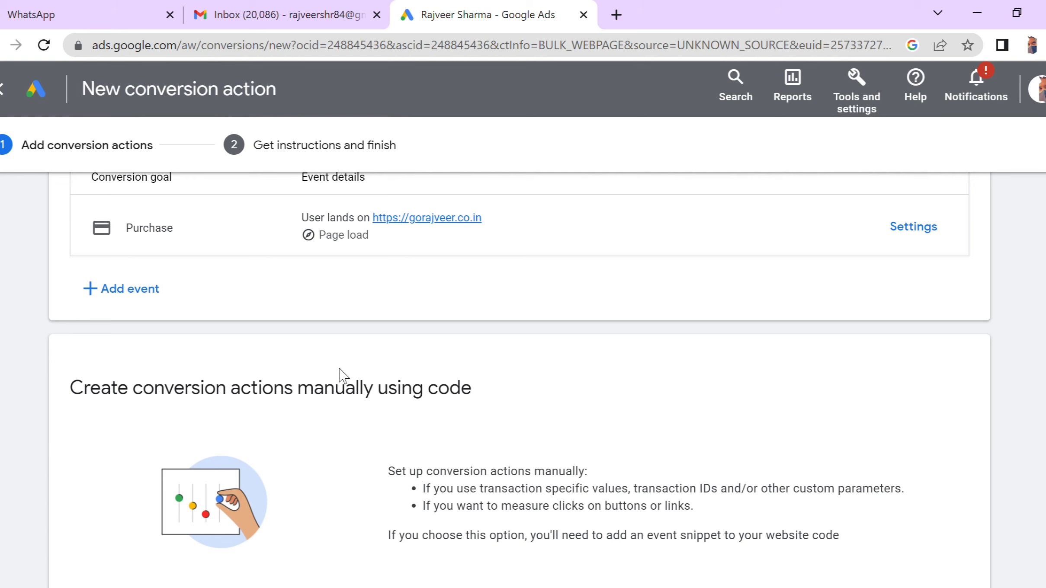
Step: Start a manually coded conversion action and set its goal category to Purchase
scroll(397, 337, up, 3)
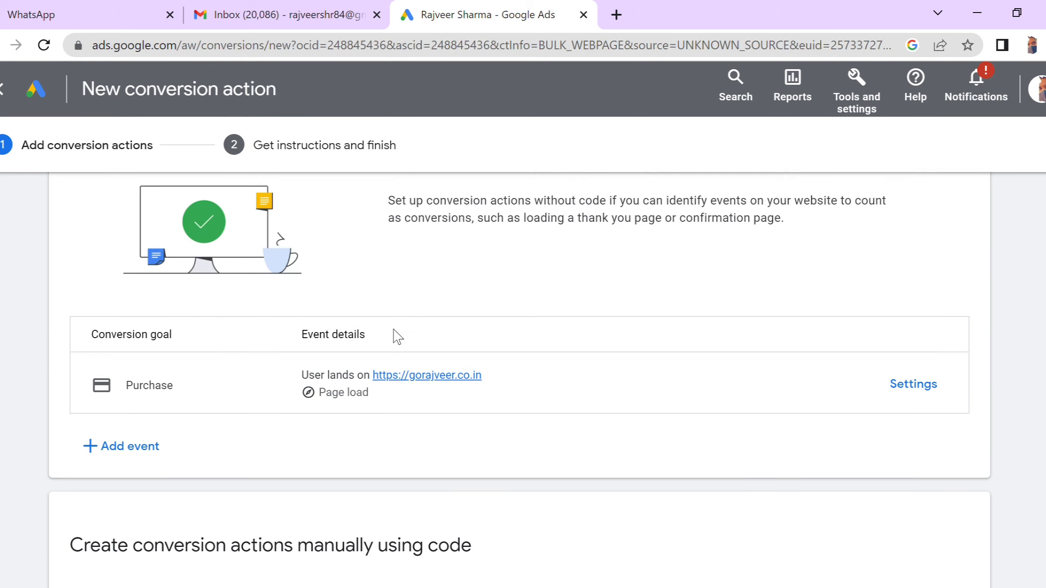
scroll(397, 337, down, 3)
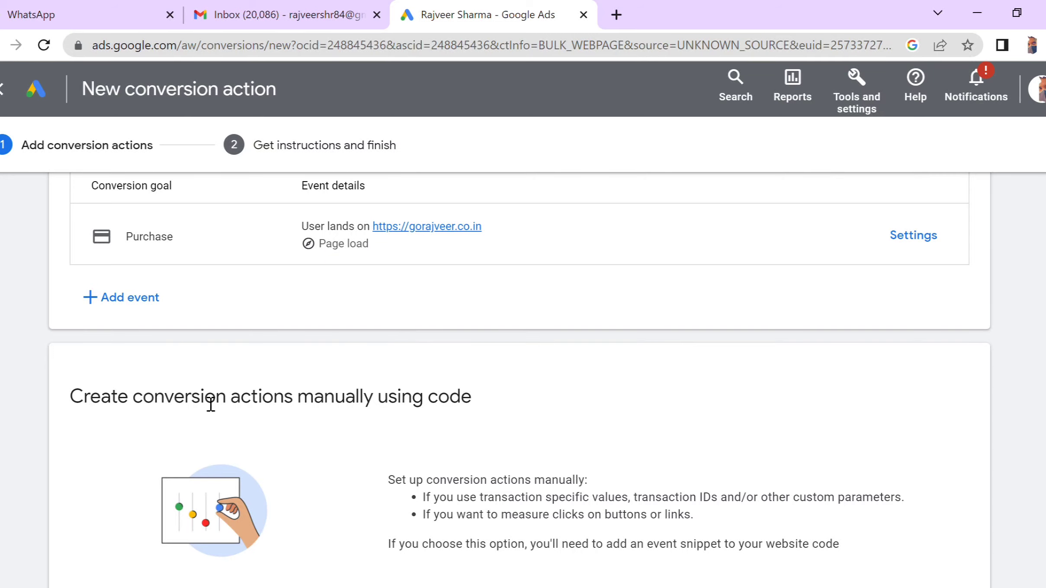
scroll(210, 405, down, 3)
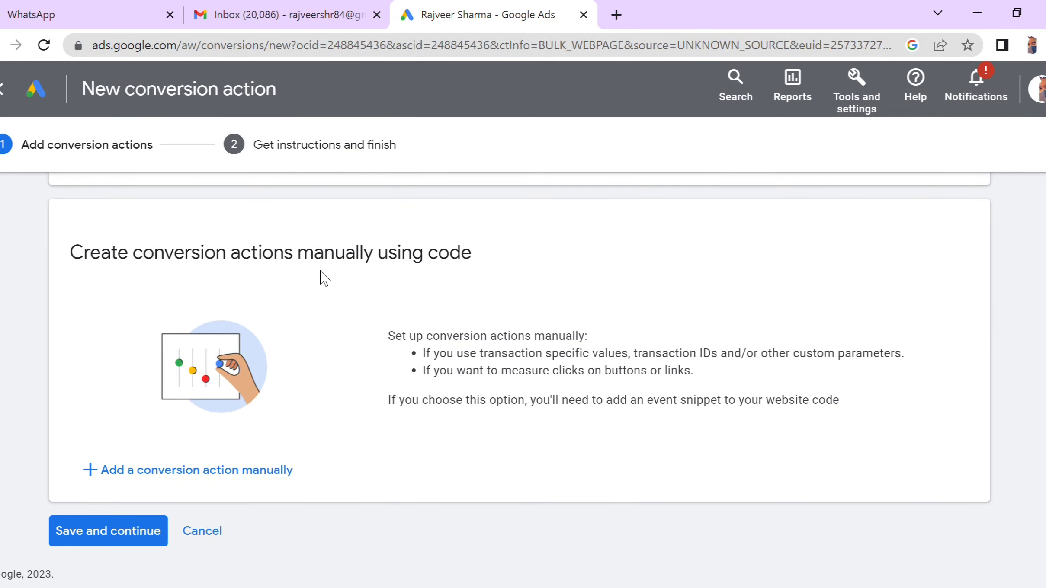
click(205, 475)
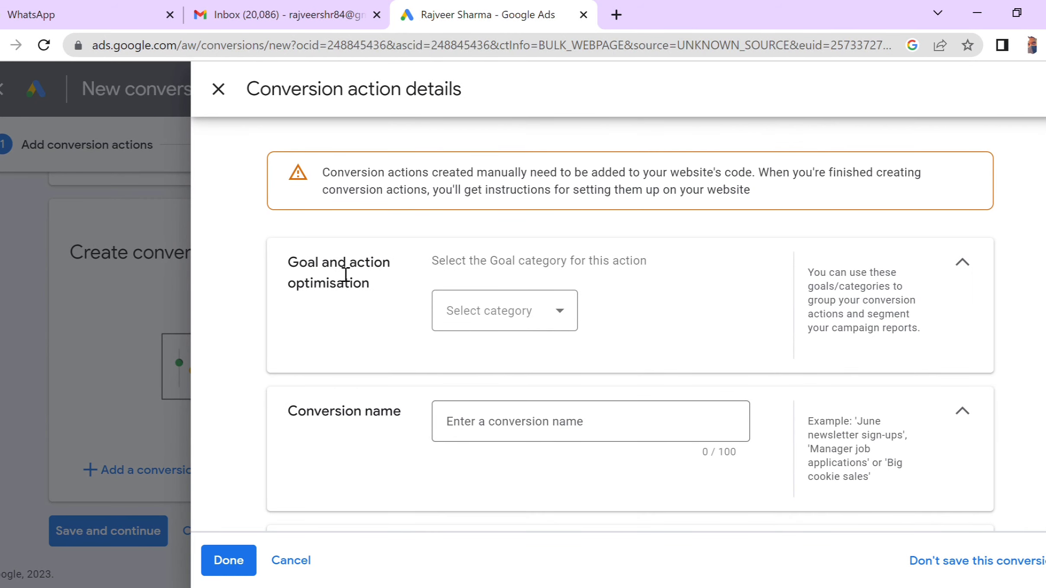
click(496, 323)
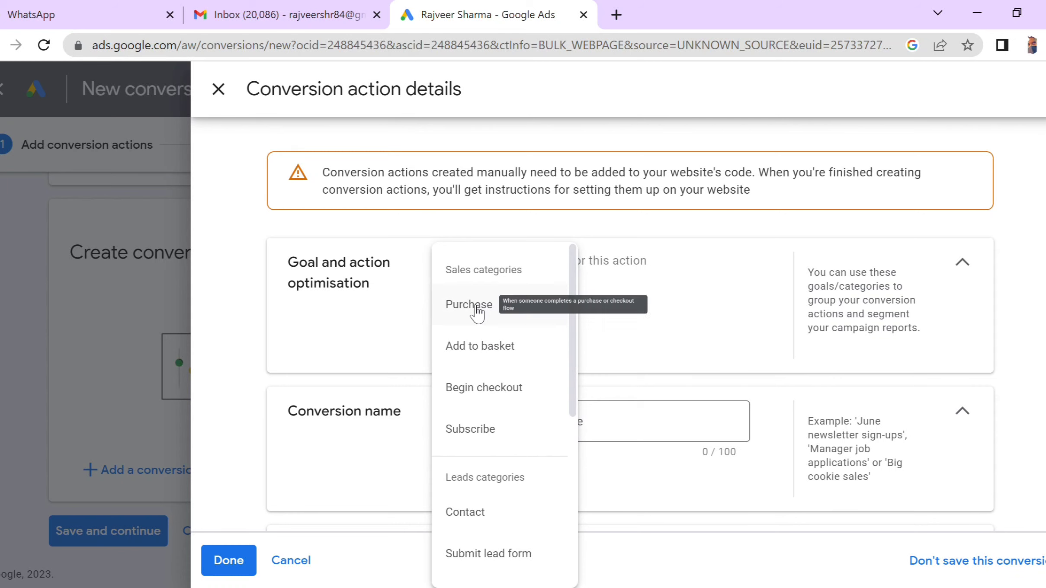
click(474, 305)
Step: Name the manual conversion action "purchase"
scroll(370, 431, down, 3)
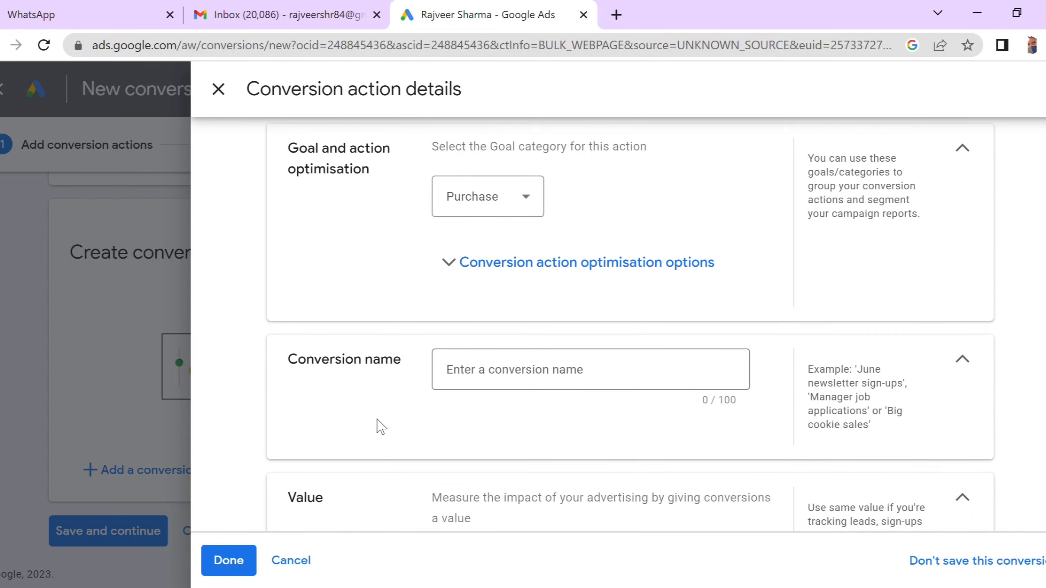
scroll(388, 390, down, 5)
scroll(386, 390, up, 1)
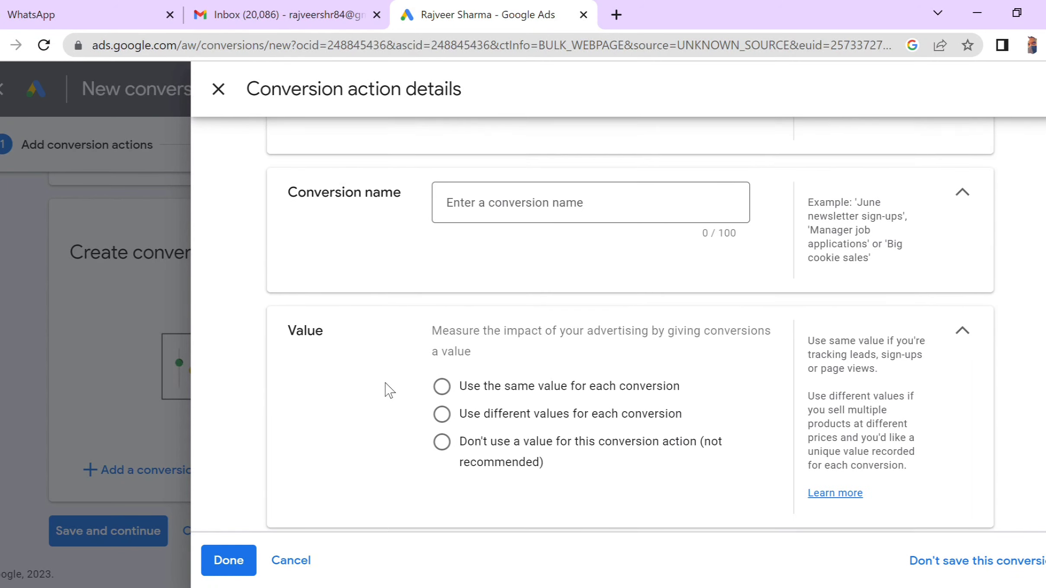
click(527, 212)
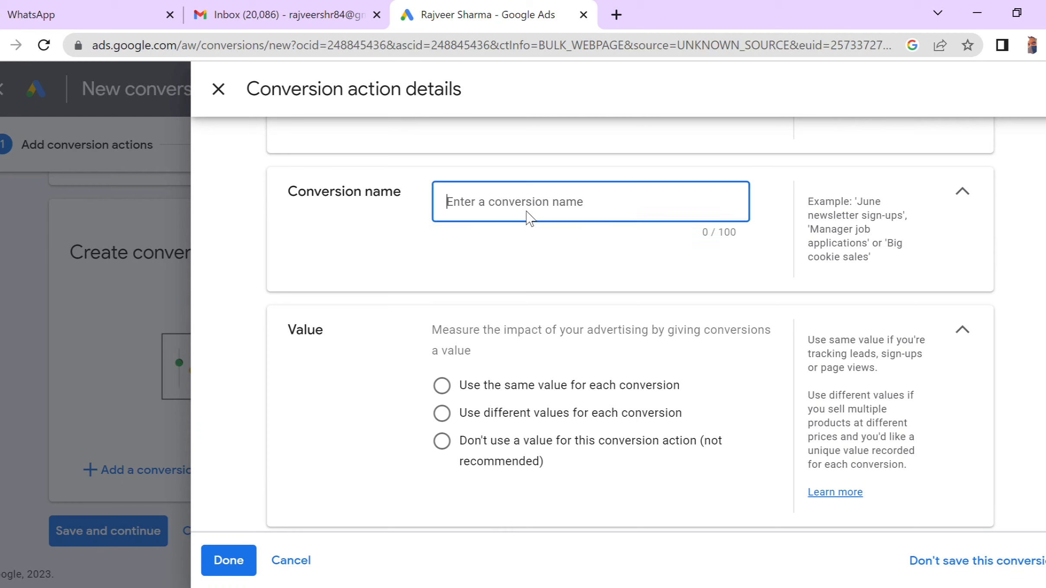
text(p)
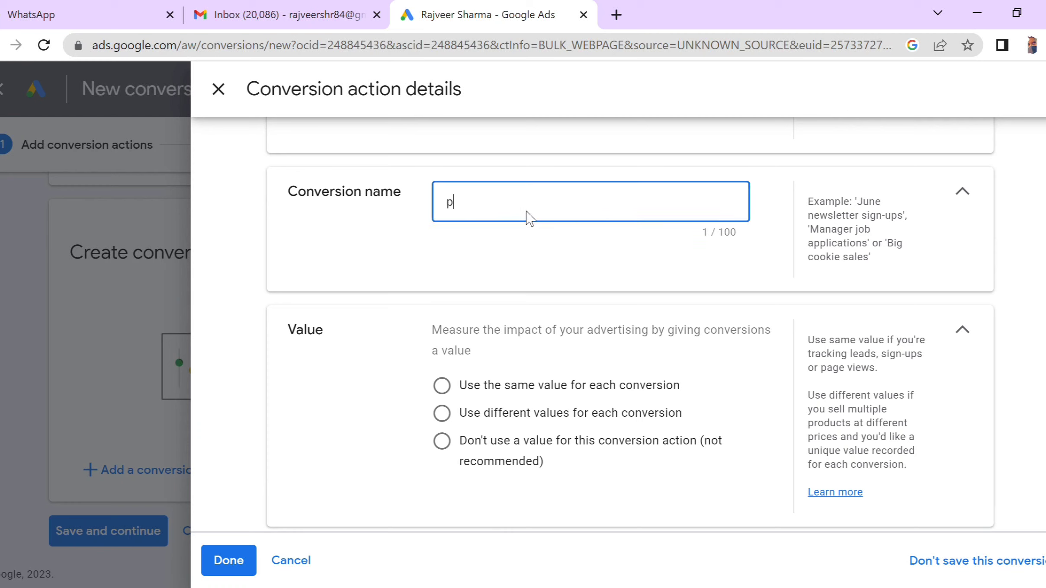
text(urchase)
Step: Use different values for each conversion with a default of 10 Indian Rupees, and set the count to One
scroll(502, 255, down, 1)
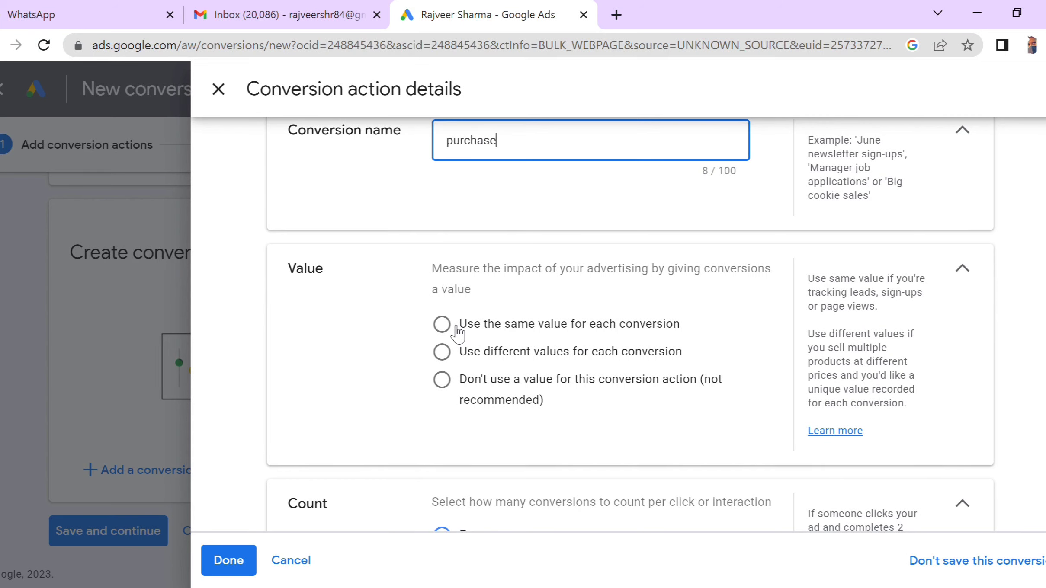
click(443, 352)
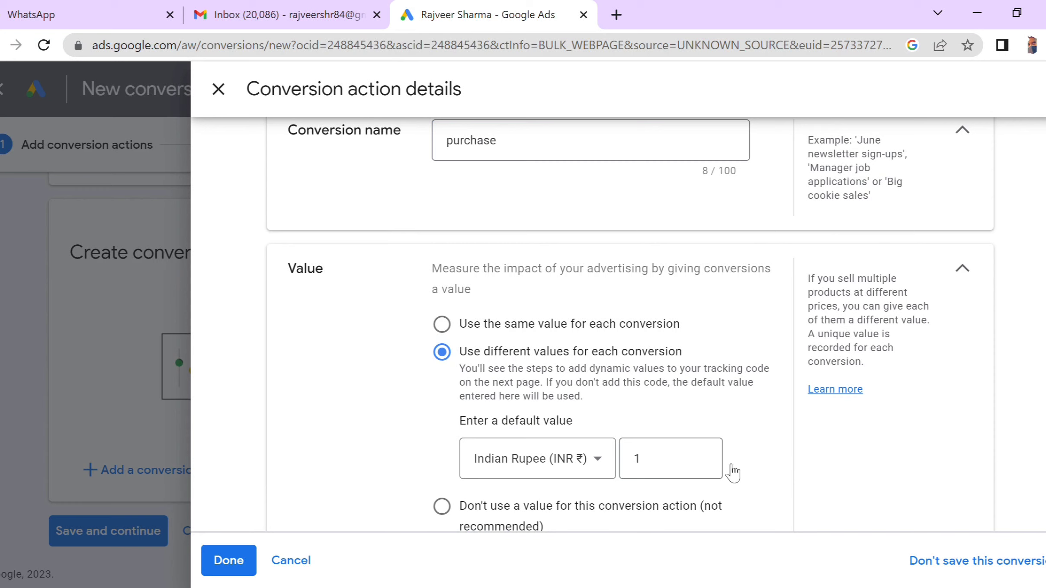
click(665, 463)
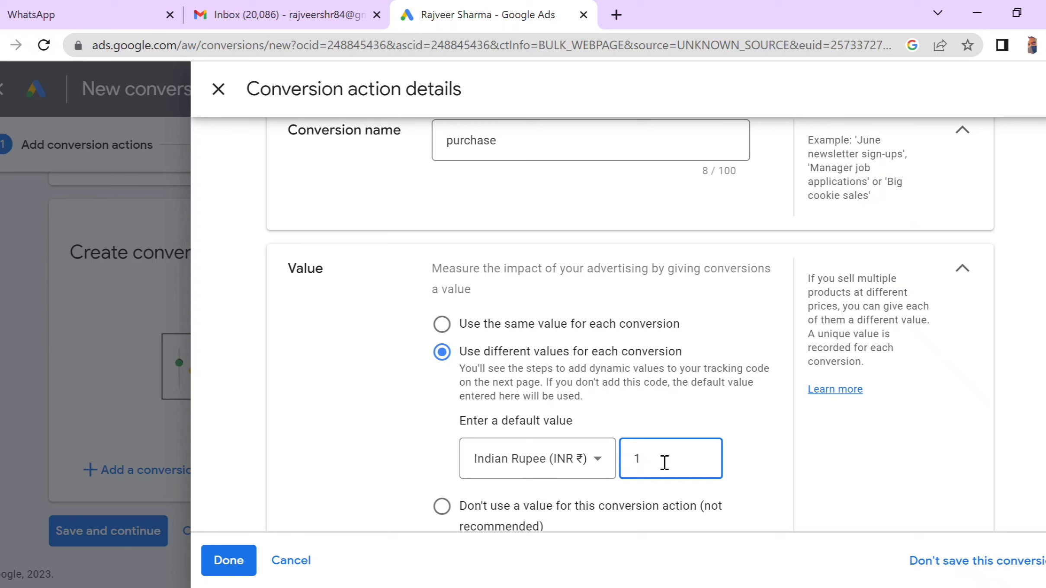
key(BackSpace)
text(1)
click(769, 457)
scroll(769, 458, down, 5)
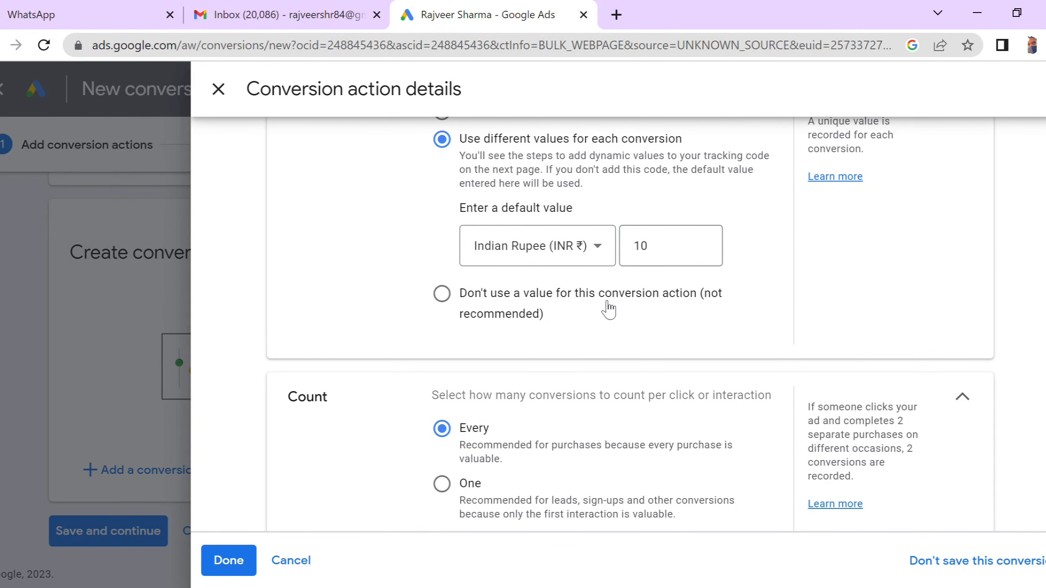
scroll(554, 318, down, 1)
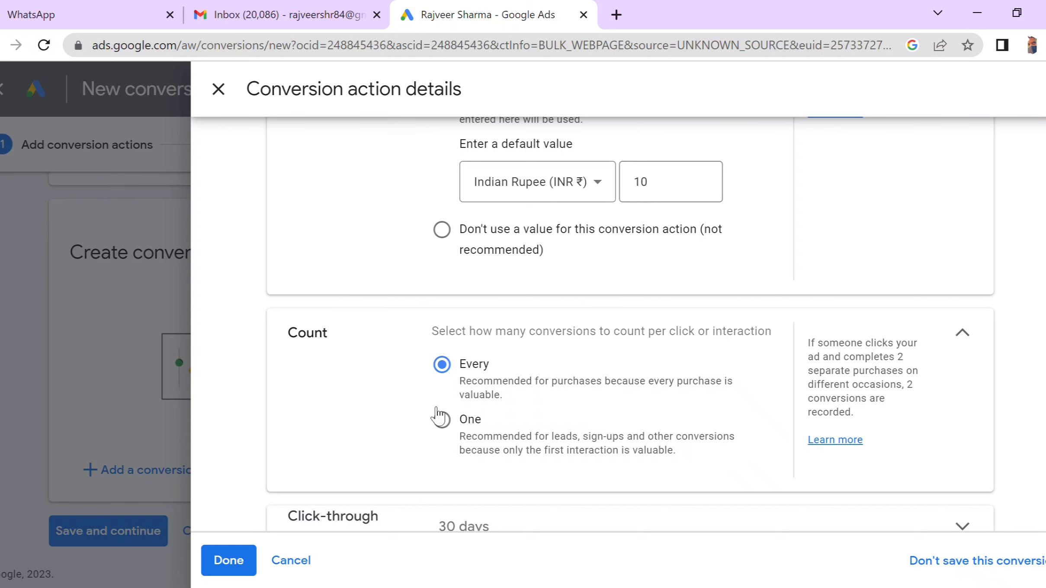
click(443, 420)
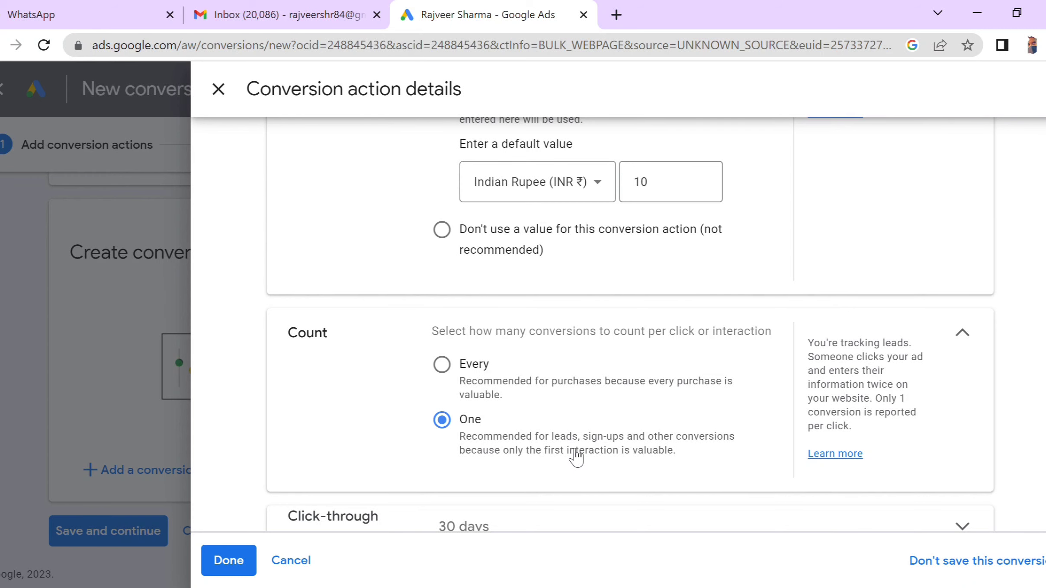
Step: Review the click-through conversion window, attribution model and enhanced conversions settings of the manual conversion action
scroll(576, 456, down, 4)
scroll(577, 458, down, 1)
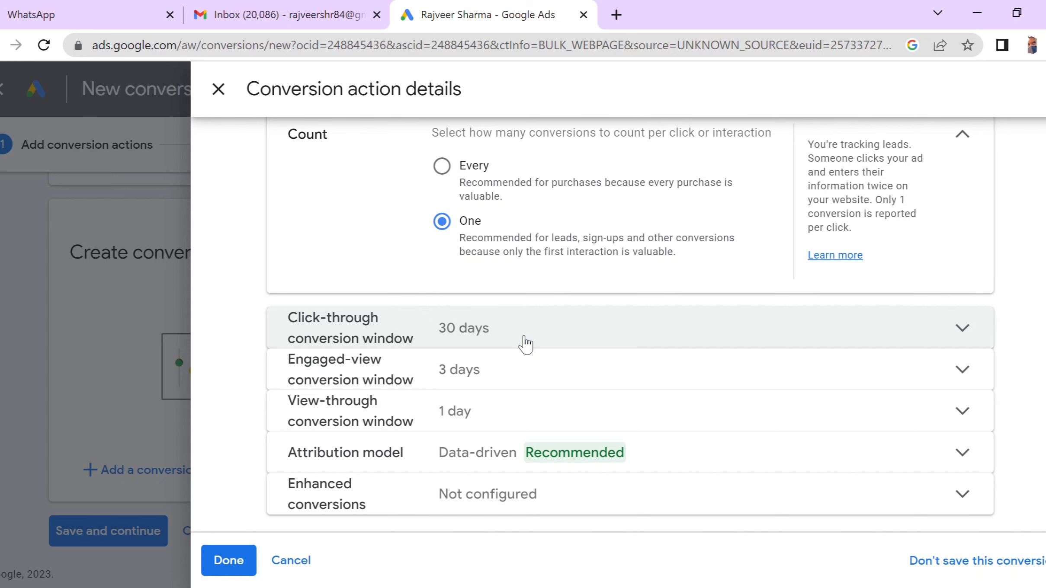
click(524, 344)
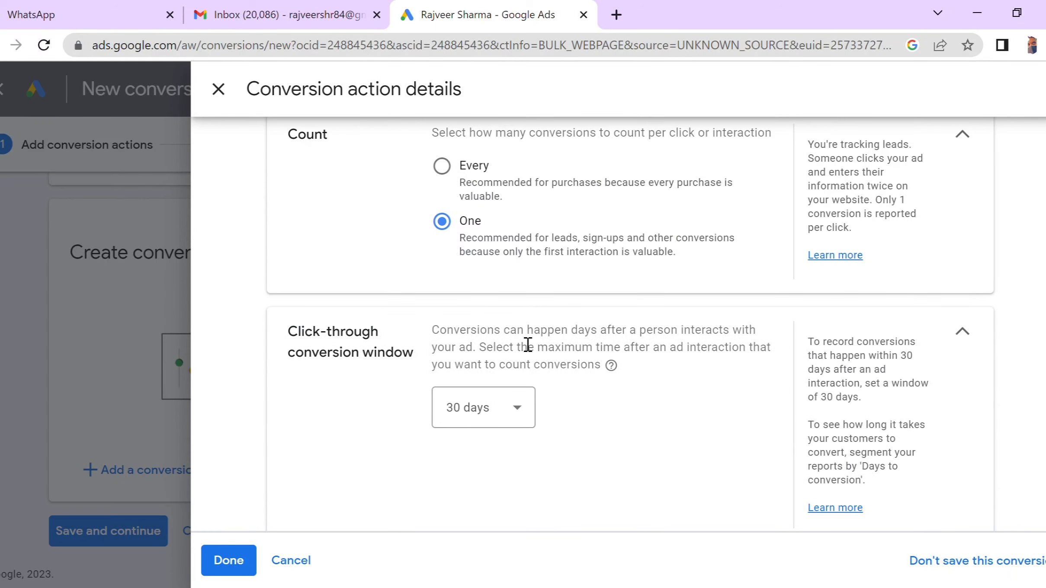
click(962, 333)
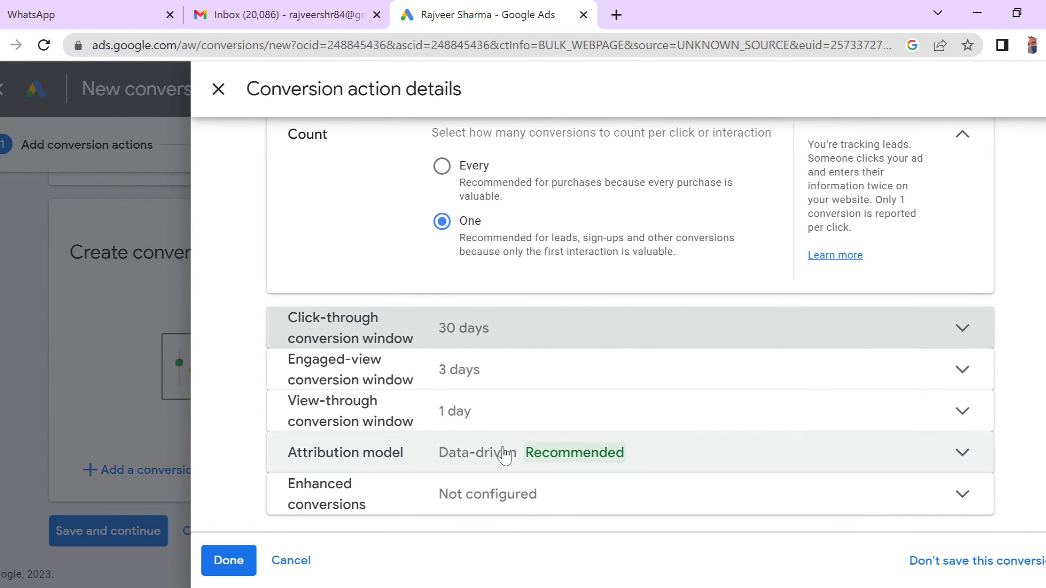
click(745, 458)
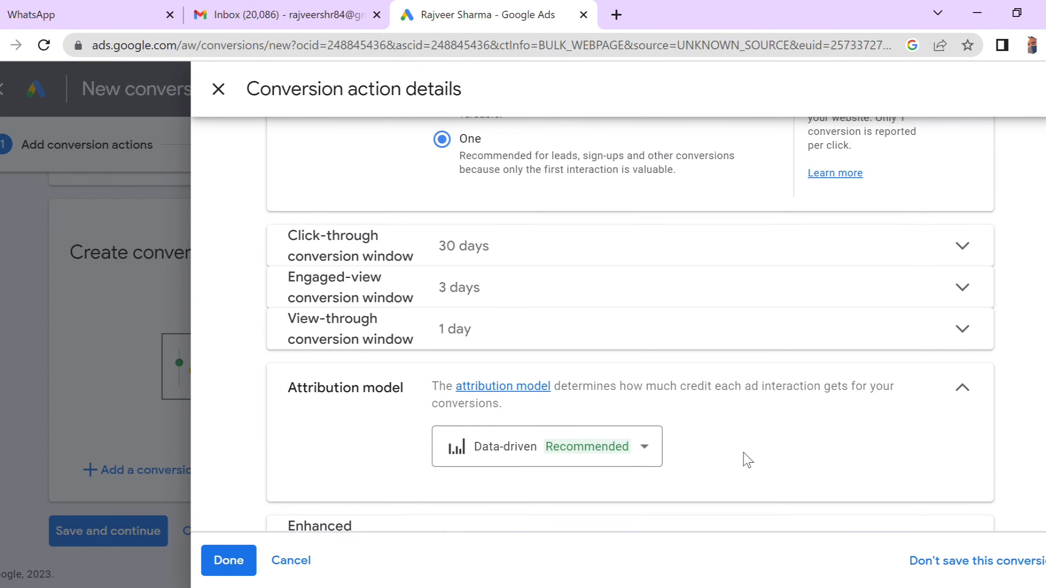
click(969, 388)
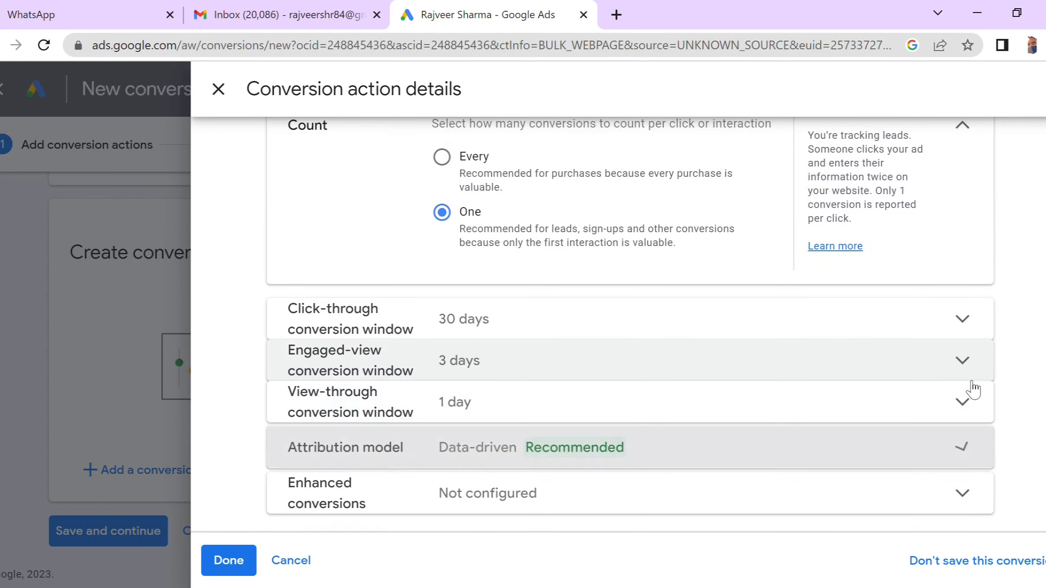
click(604, 515)
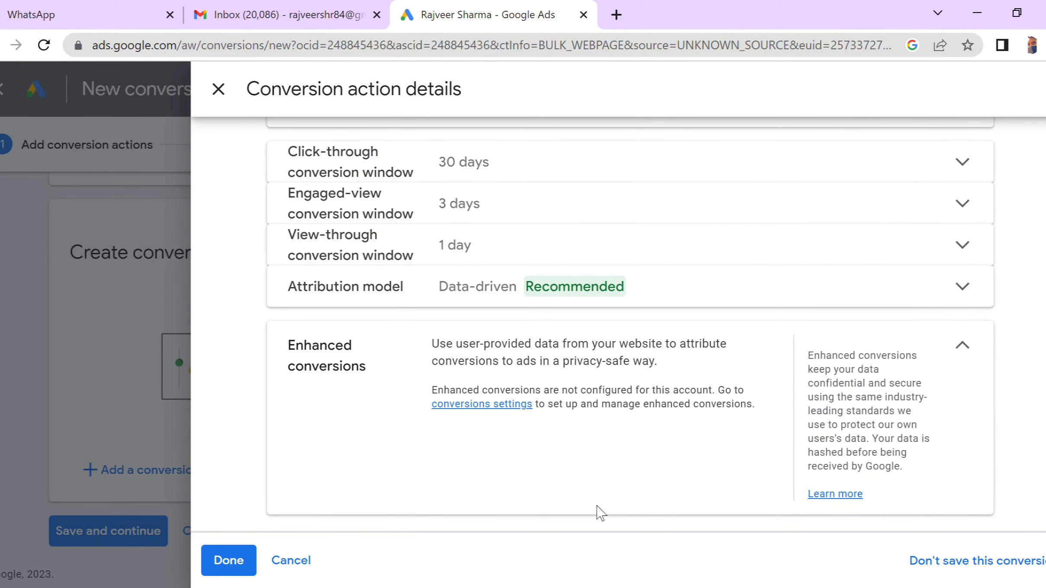
click(961, 346)
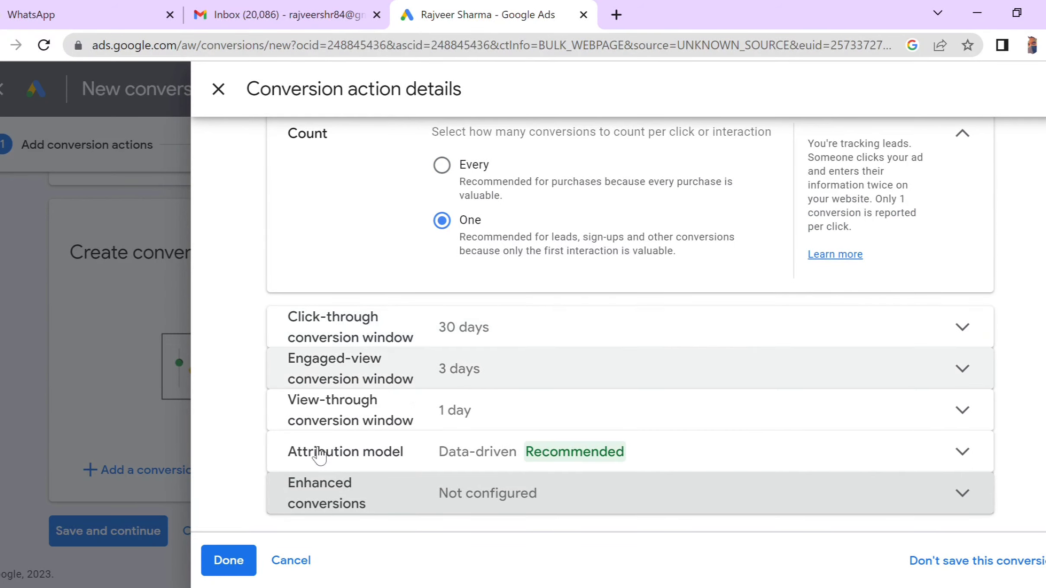
Step: Confirm the manual conversion action, save both conversion actions and continue to the Google tag and event snippet instructions
click(228, 561)
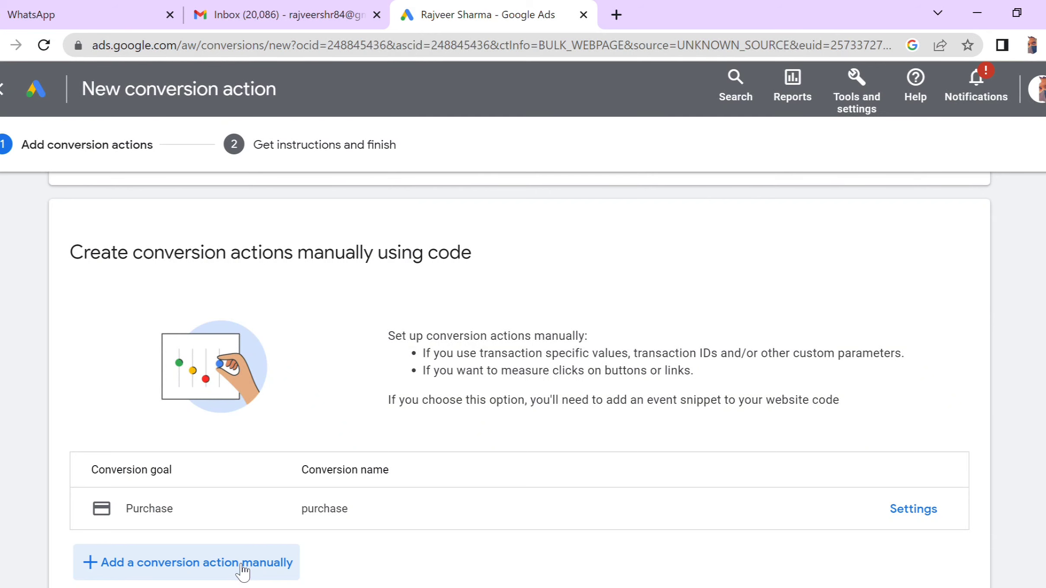
scroll(370, 362, up, 8)
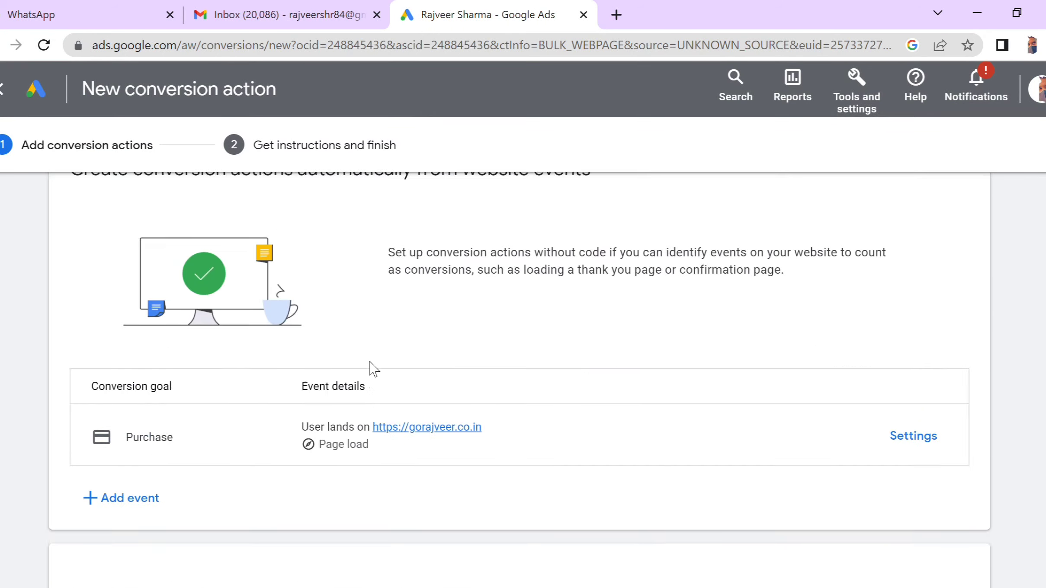
scroll(373, 369, up, 6)
scroll(372, 368, down, 10)
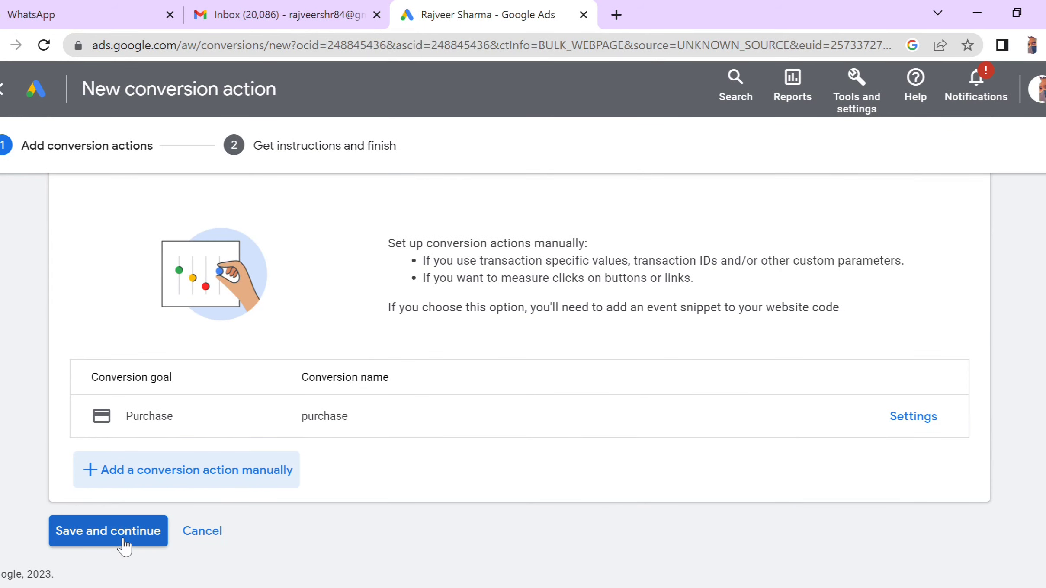
click(112, 534)
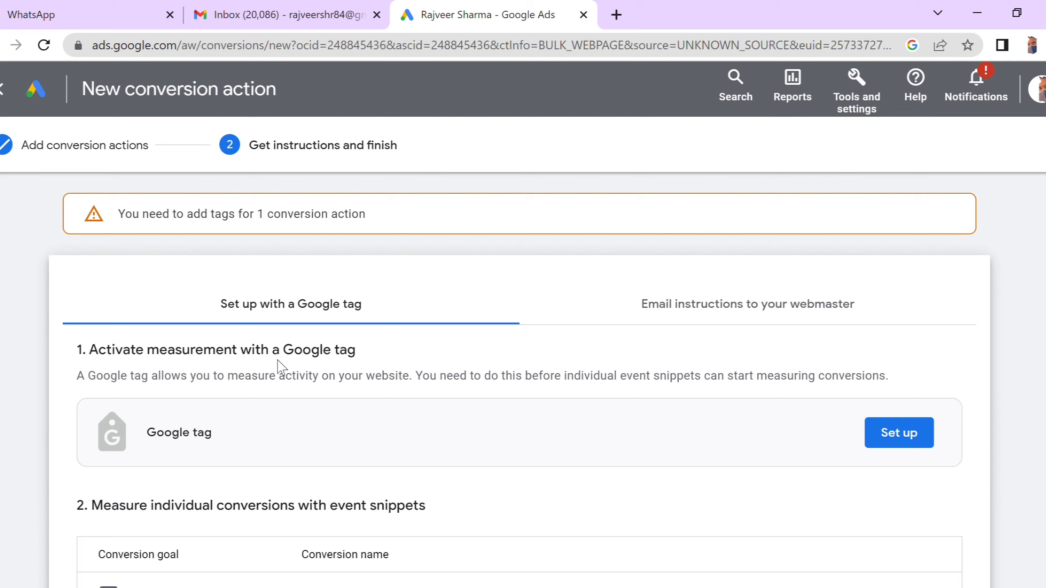
scroll(279, 366, down, 5)
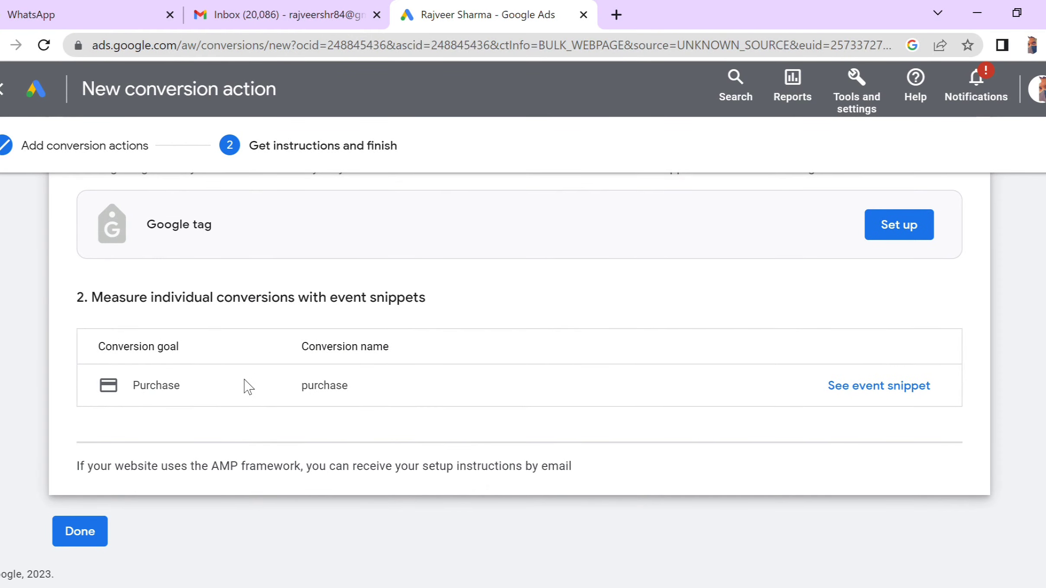
click(70, 536)
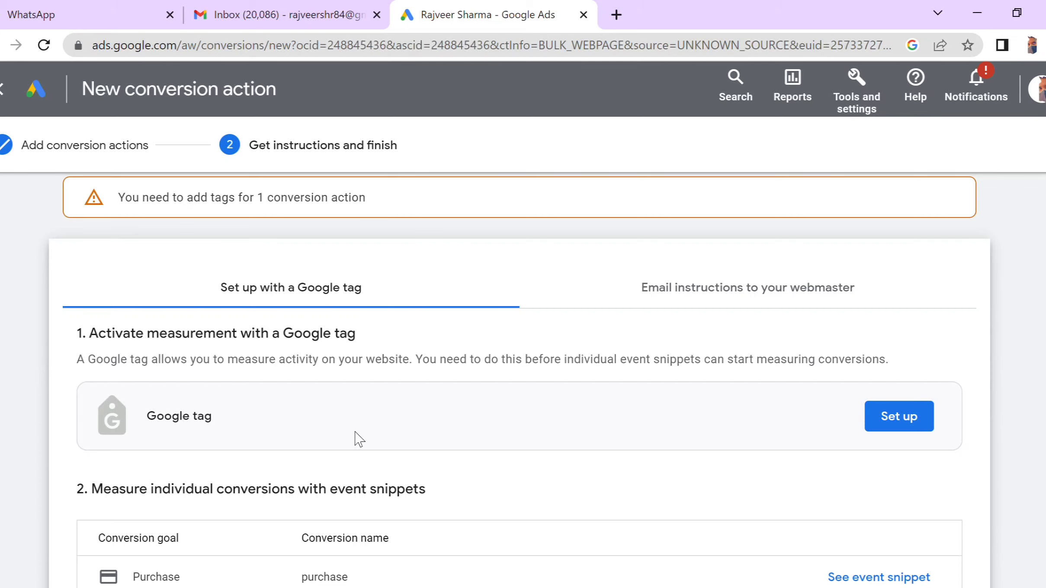
Step: Finish the new conversion action setup without setting up the Google tag, and return to the conversions summary
scroll(359, 439, down, 5)
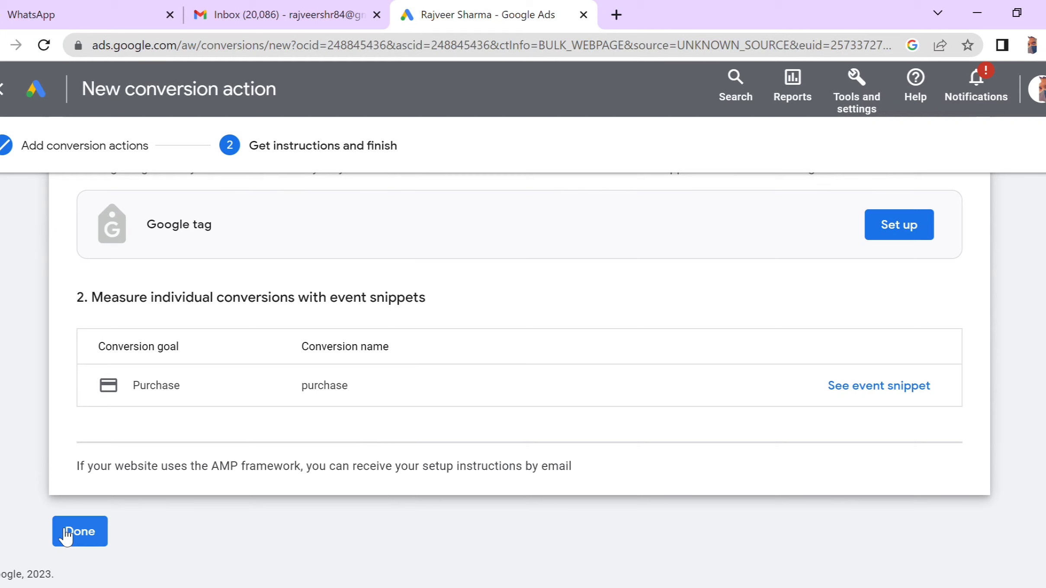
click(78, 531)
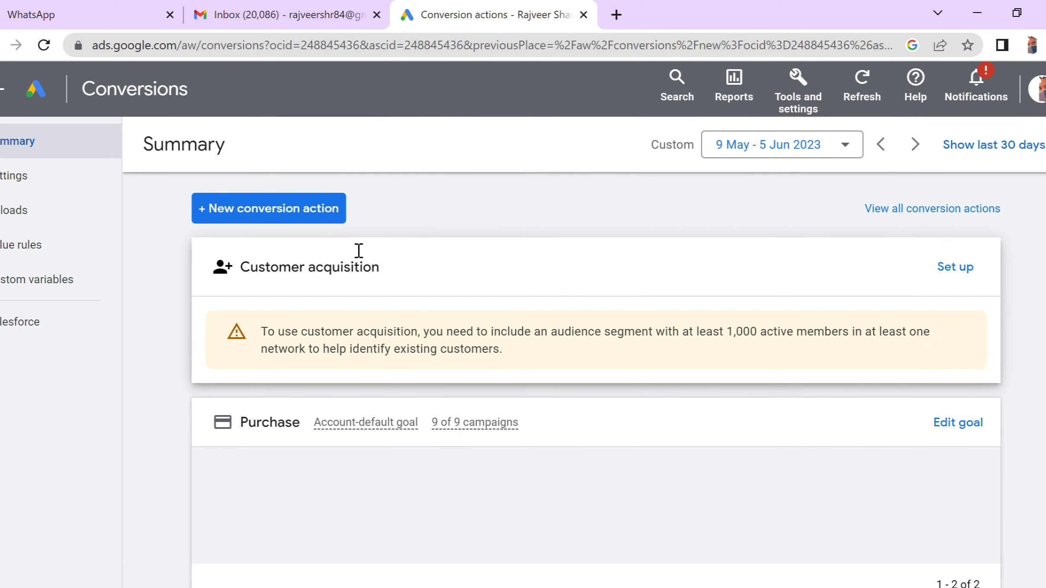
Step: Examine the source, status and troubleshooting columns of both purchase conversion actions, along with the other conversion goals in the summary
scroll(351, 301, down, 5)
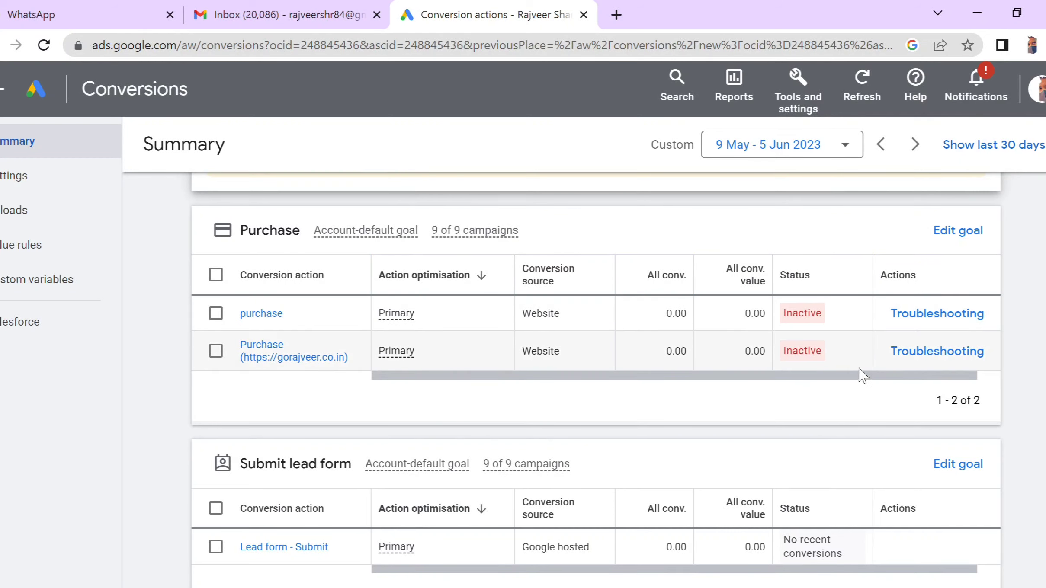
drag(861, 382, 1012, 402)
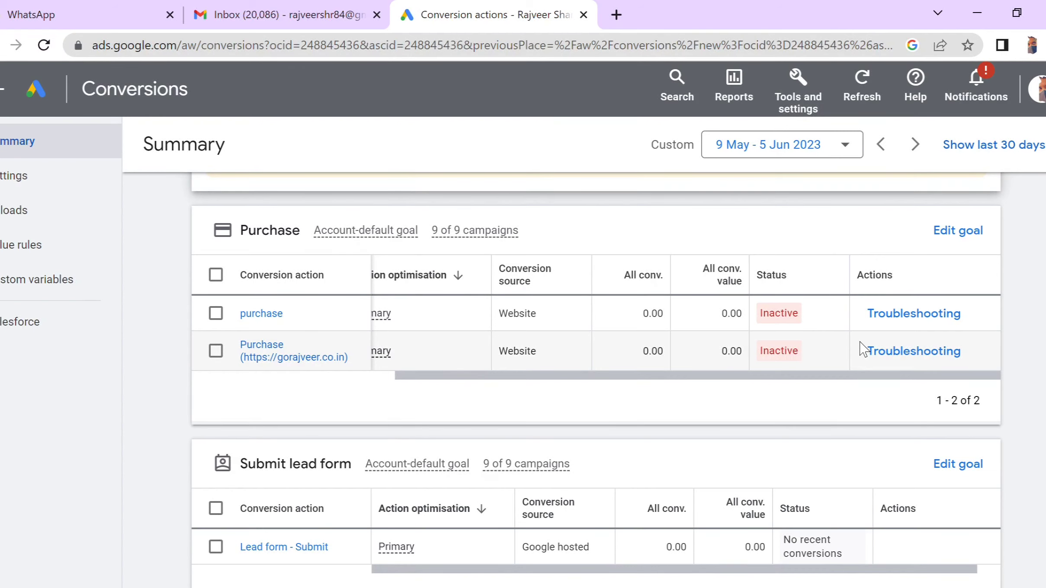
scroll(863, 348, down, 1)
scroll(863, 349, up, 5)
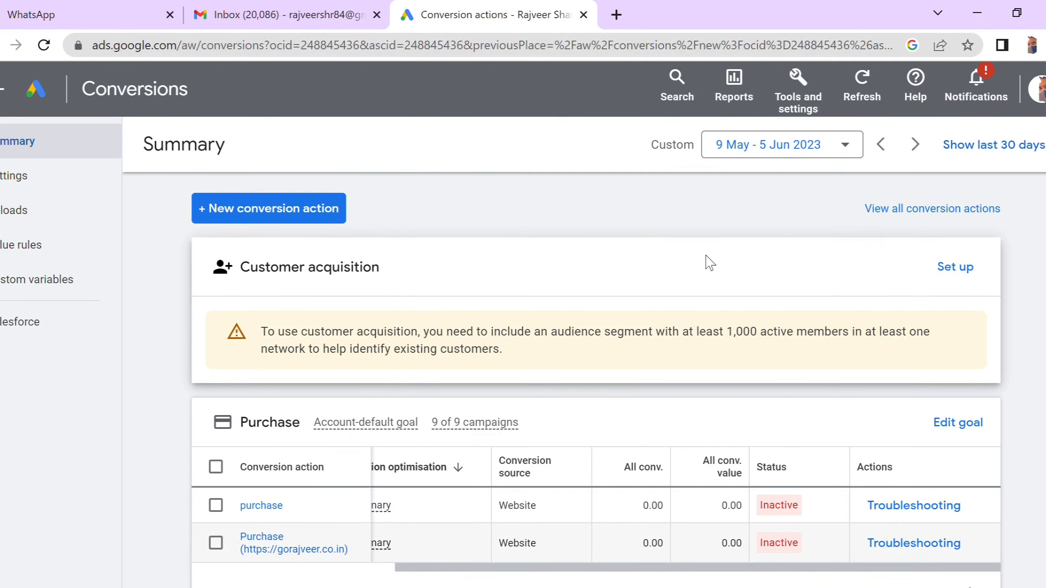
scroll(710, 262, down, 1)
scroll(707, 264, down, 5)
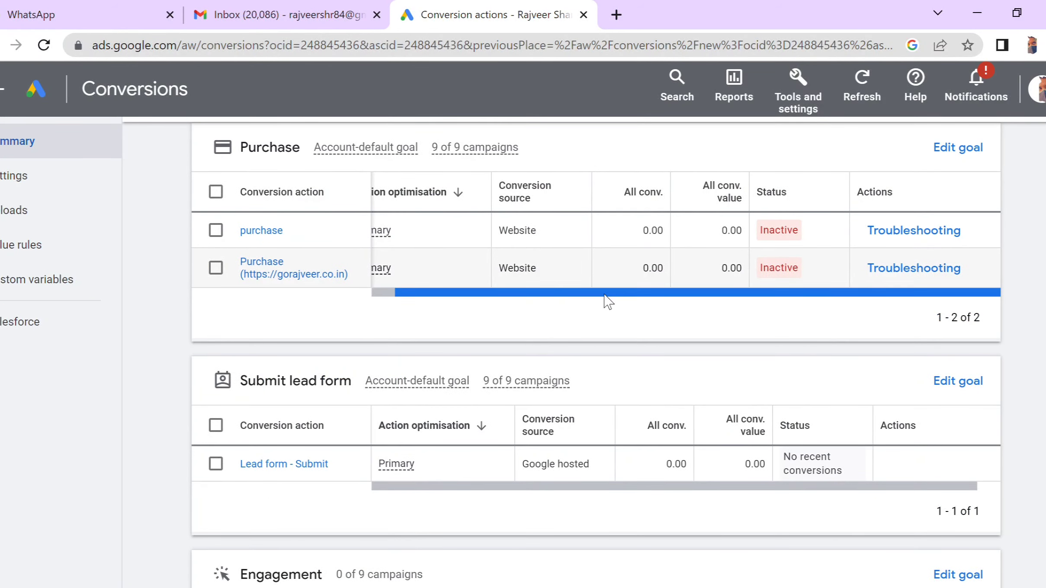
scroll(605, 299, up, 1)
scroll(605, 299, up, 4)
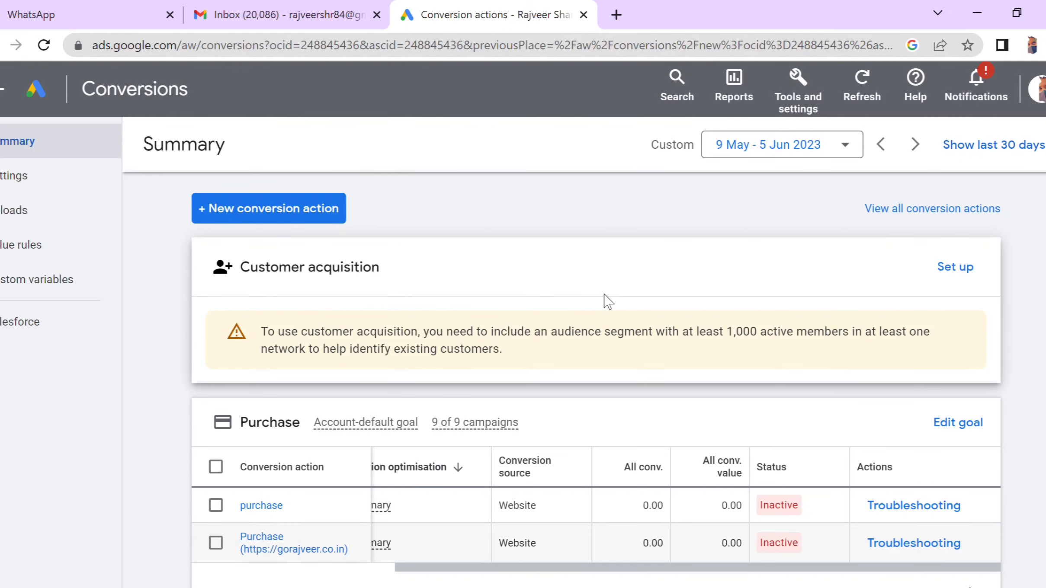
scroll(605, 299, down, 5)
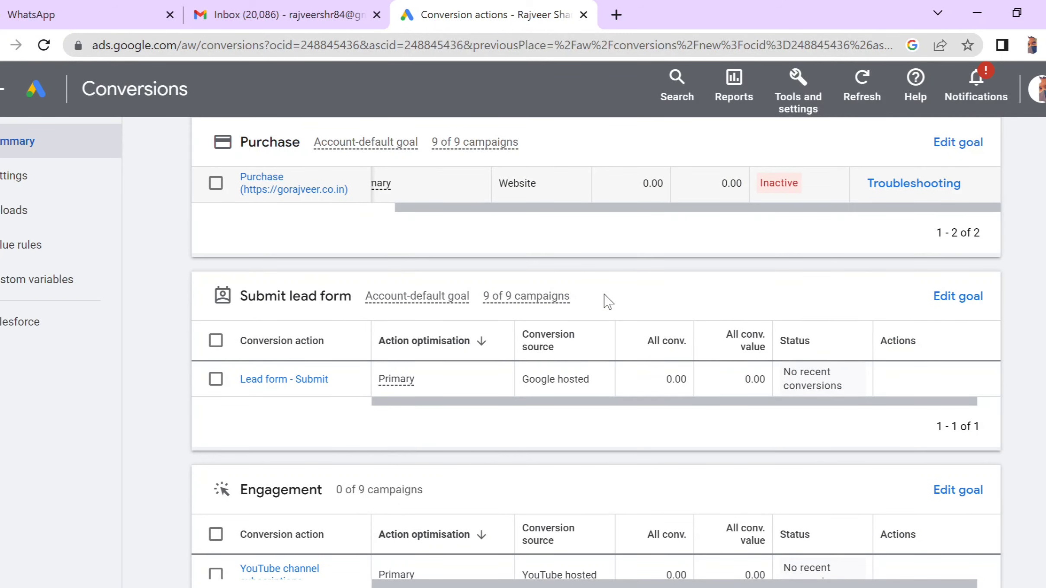